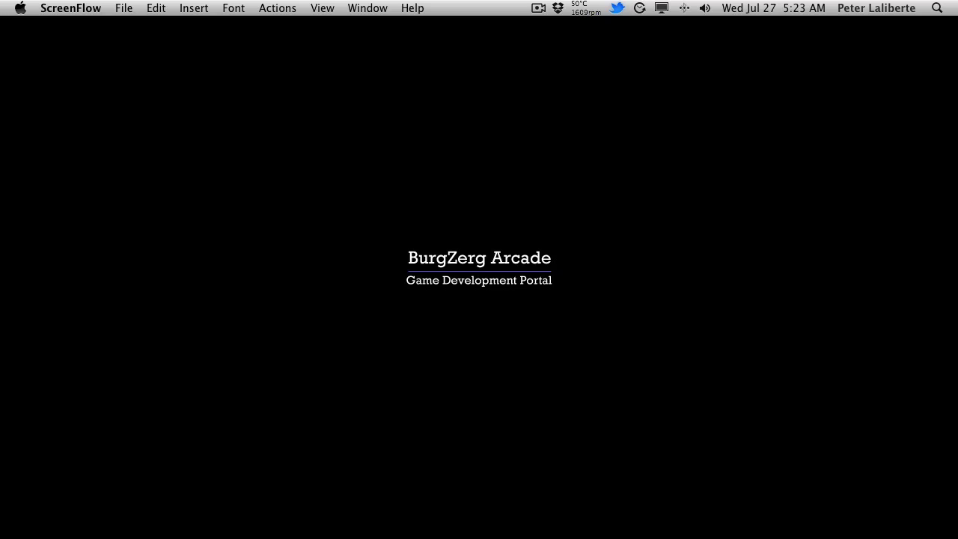
- Launch Unity on the untitled project and inspect its lone Main Camera in the Scene view
mouse_move(492, 536)
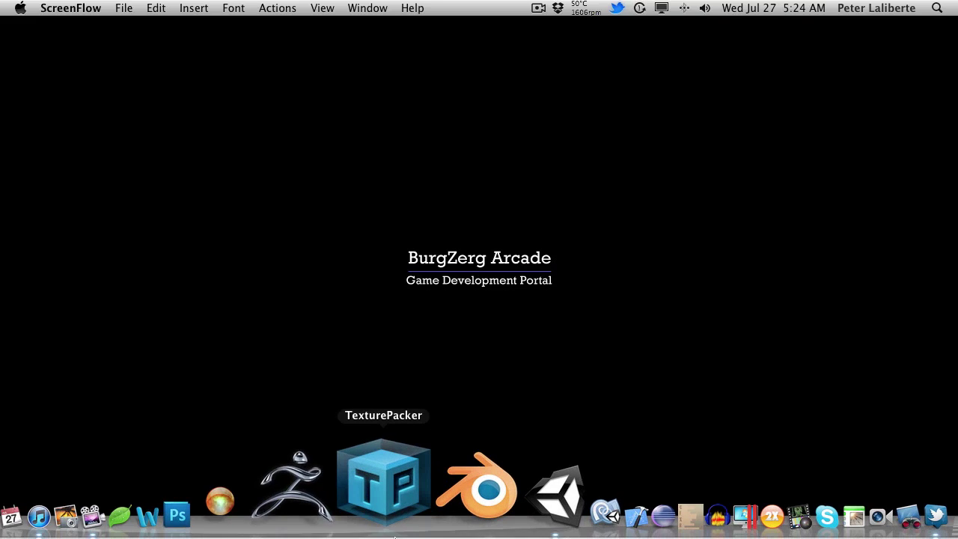
click(438, 527)
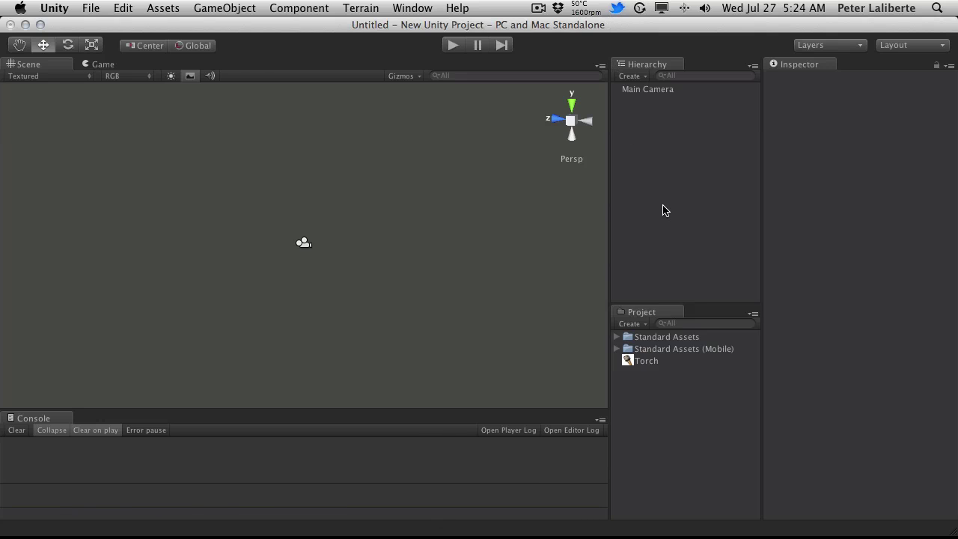
click(225, 7)
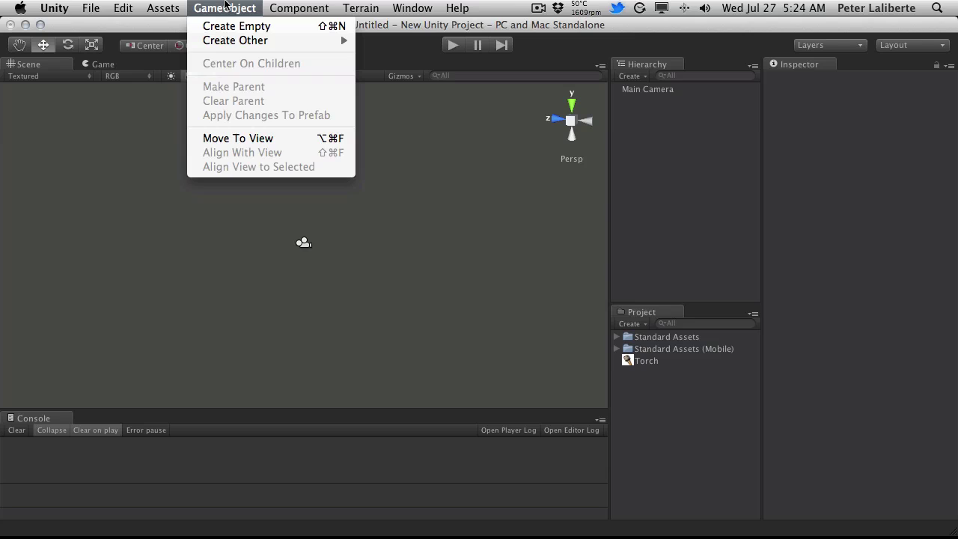
click(224, 8)
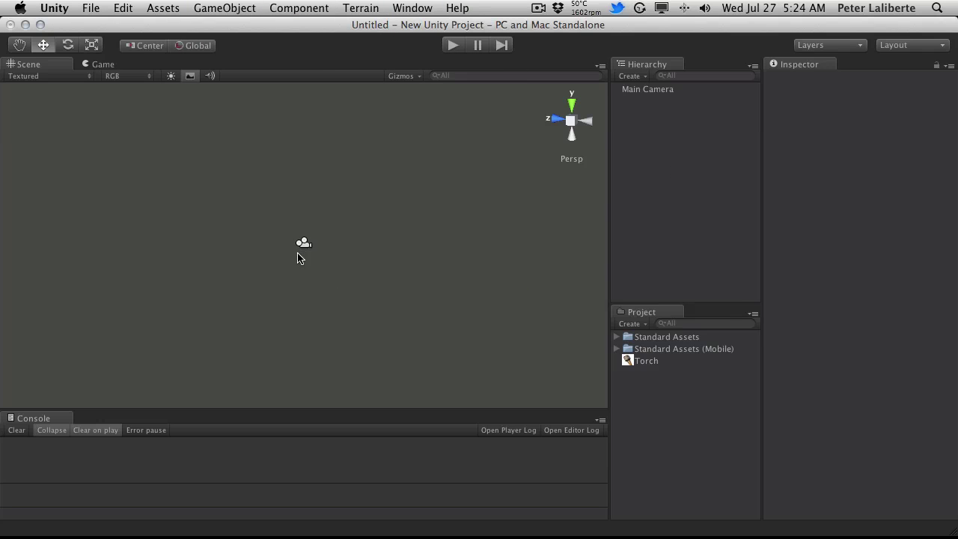
click(649, 93)
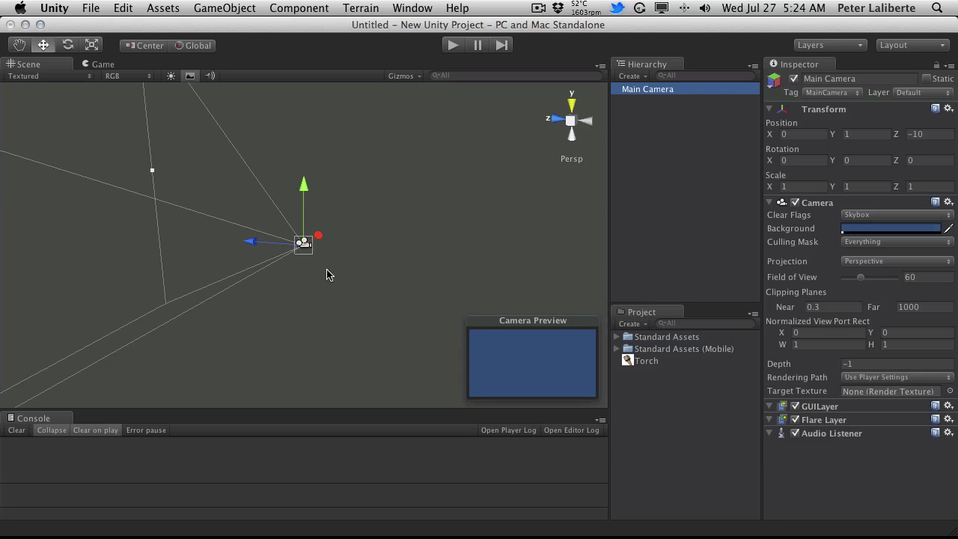
alt+drag(378, 223, 417, 205)
click(708, 223)
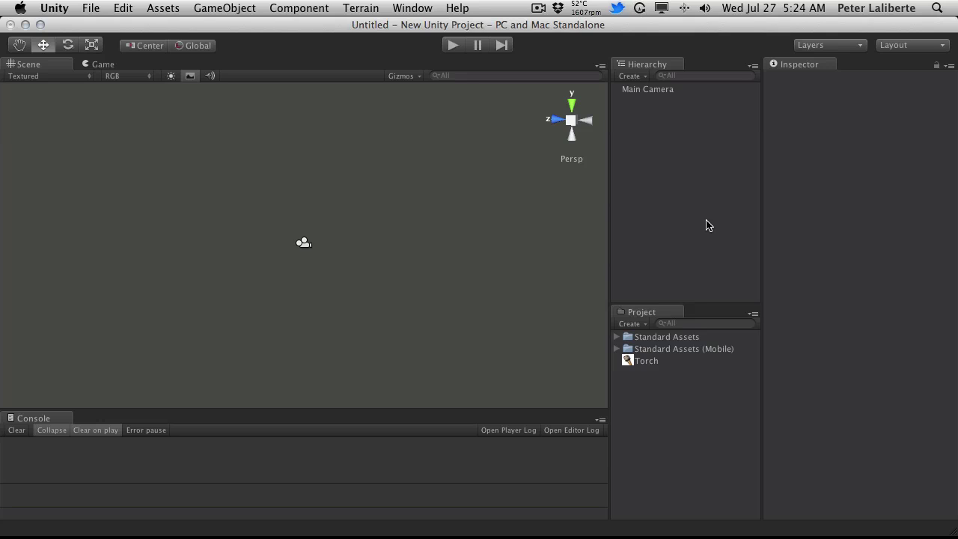
- Create a Spotlight and raise it to about Y 5.08
click(190, 7)
mouse_move(237, 41)
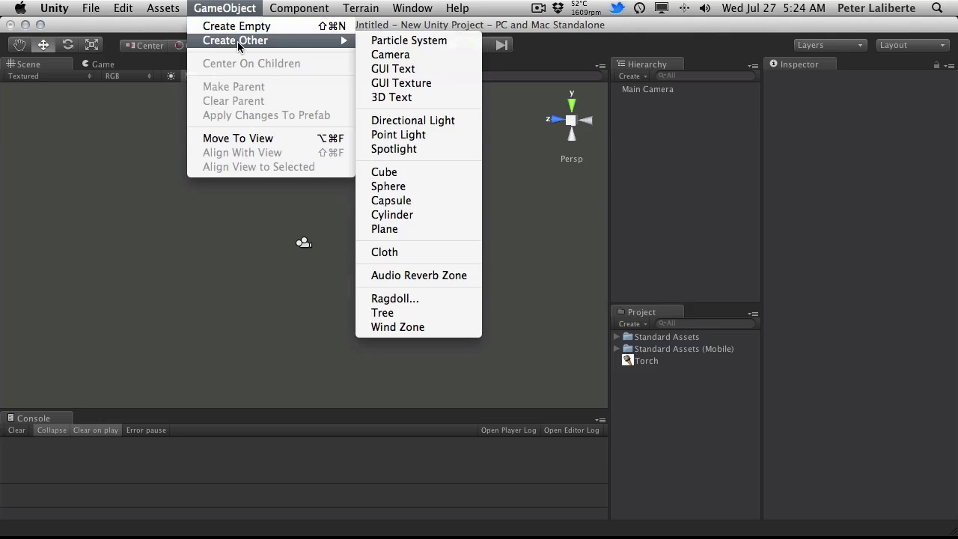
click(411, 148)
drag(302, 187, 304, 107)
- Tilt the spotlight so its cone points down and to the left
click(68, 43)
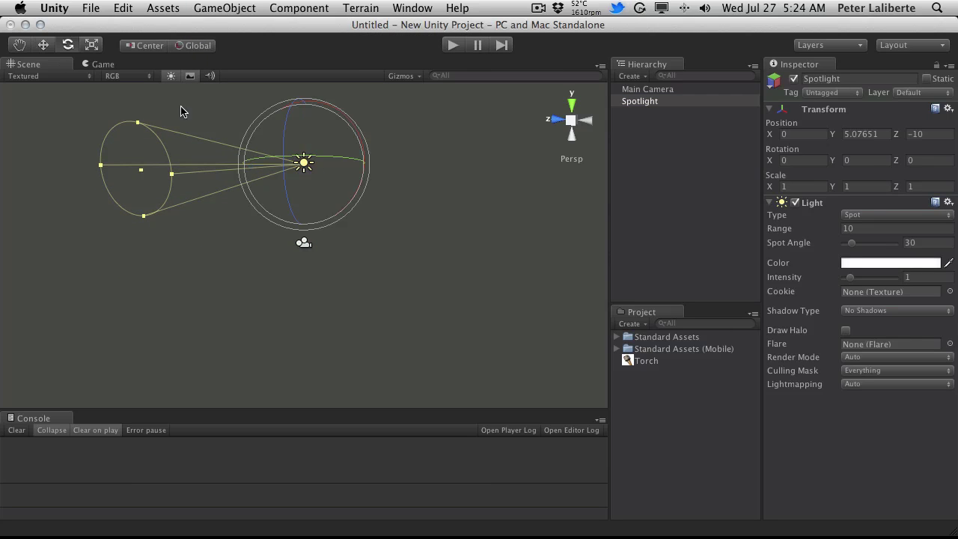
drag(363, 135, 323, 100)
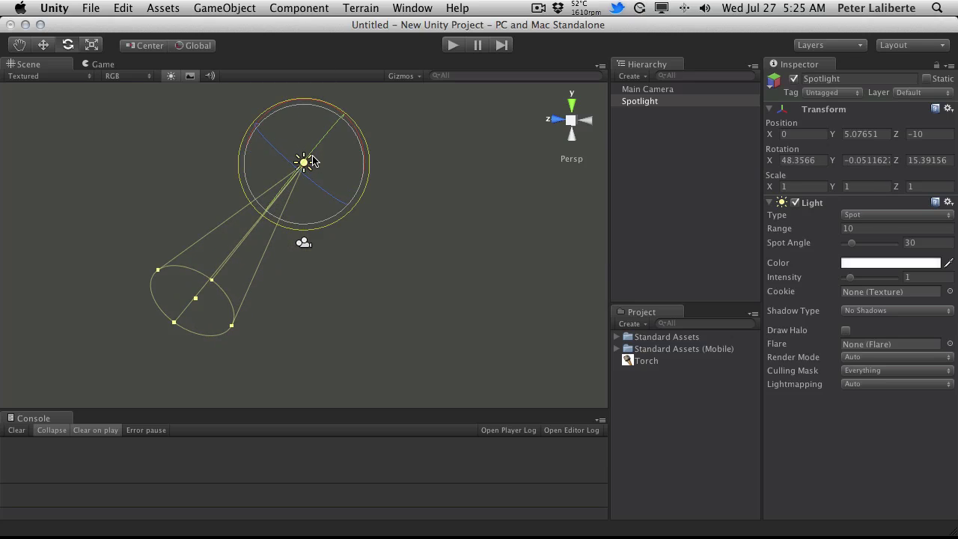
click(696, 121)
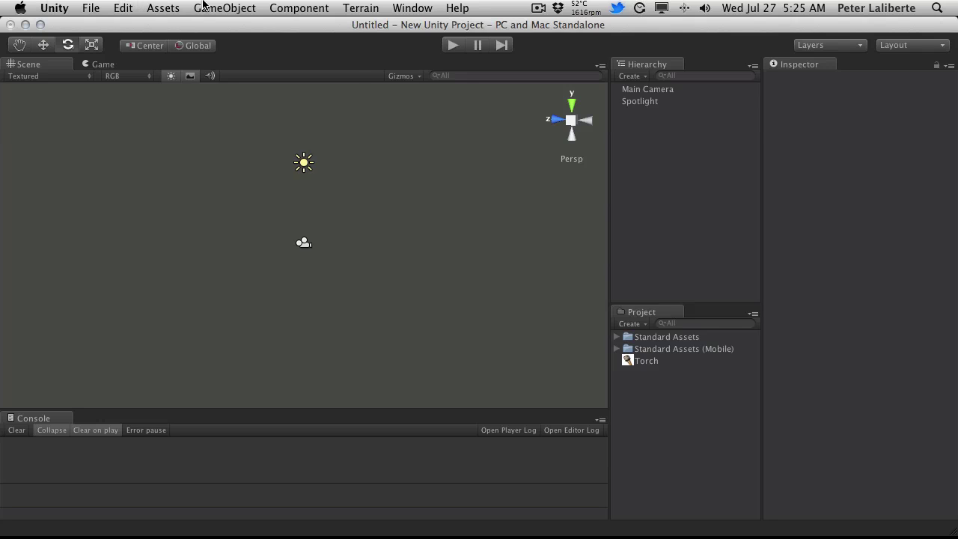
click(225, 7)
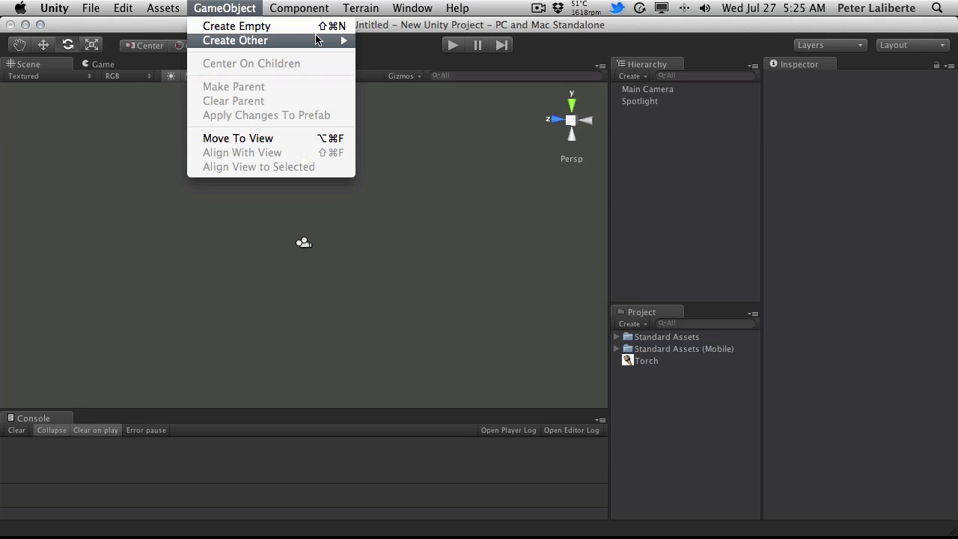
mouse_move(322, 40)
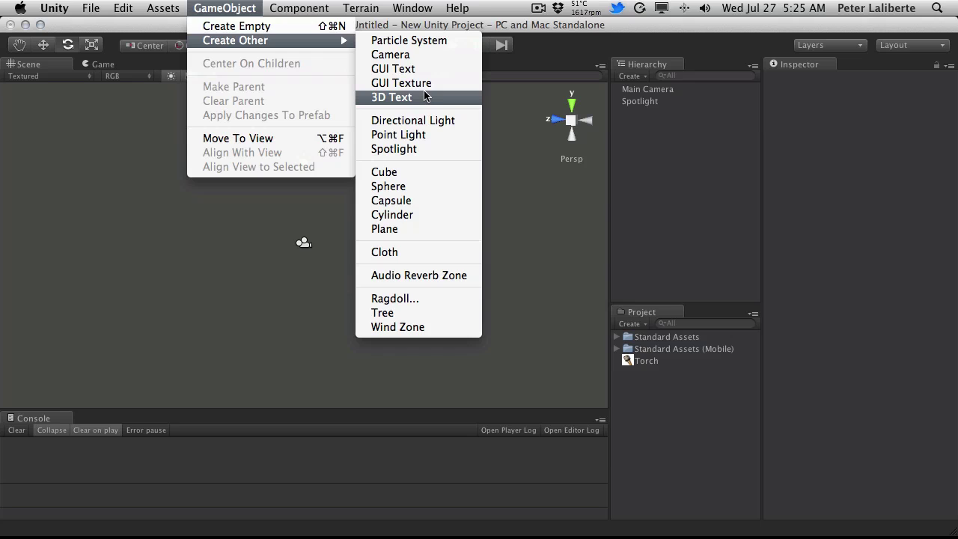
click(398, 172)
click(713, 252)
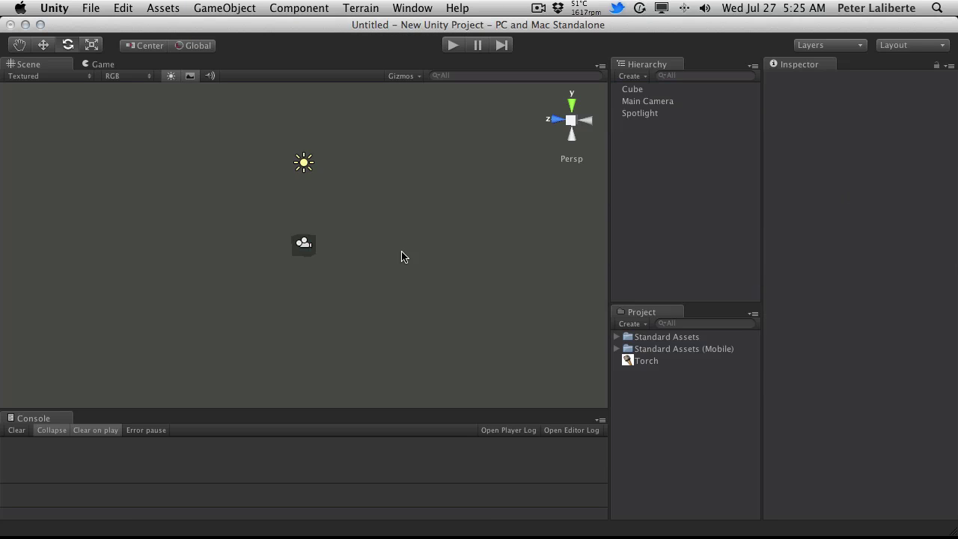
click(648, 89)
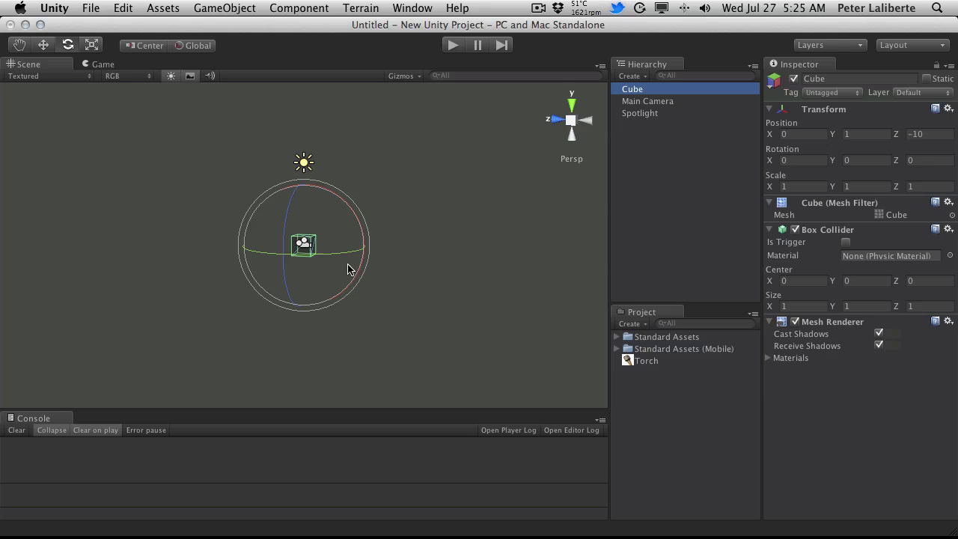
click(44, 45)
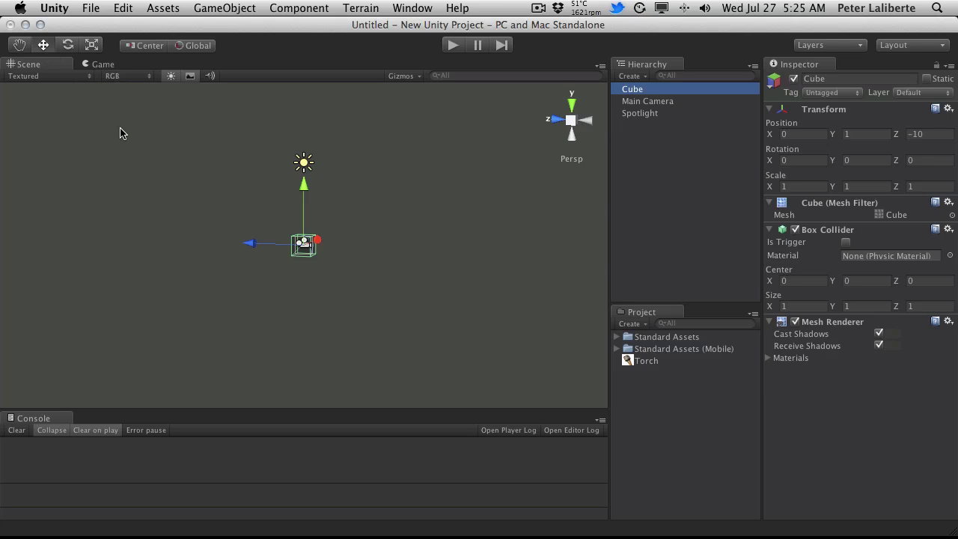
drag(250, 244, 149, 214)
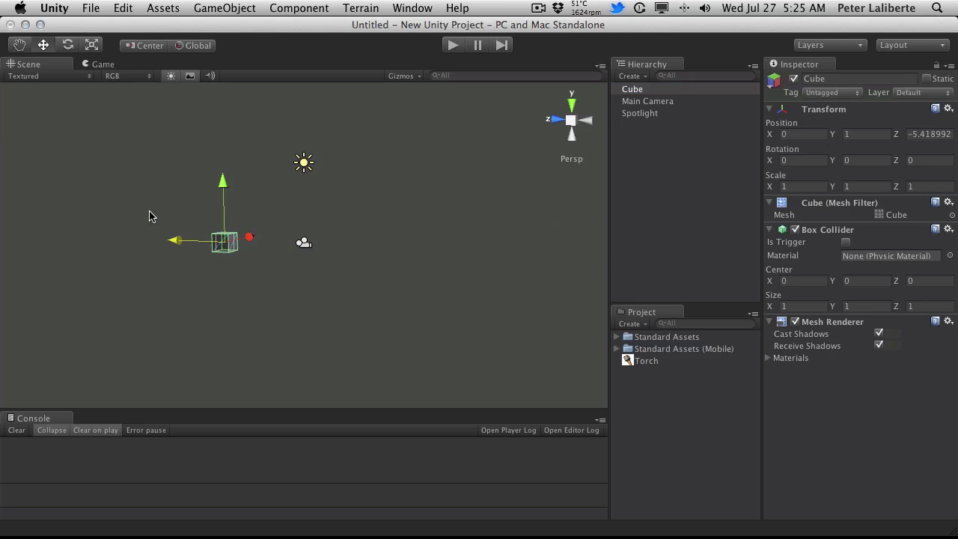
click(661, 226)
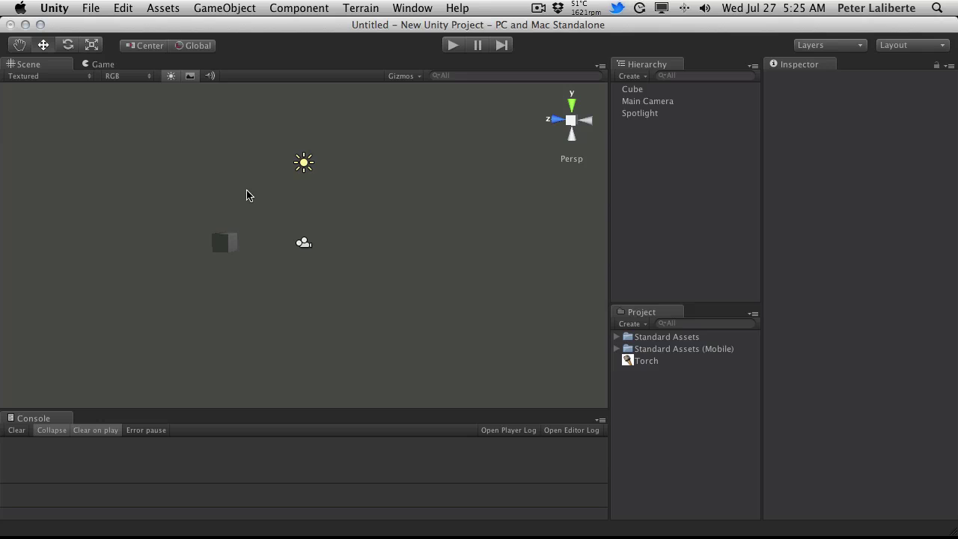
click(221, 242)
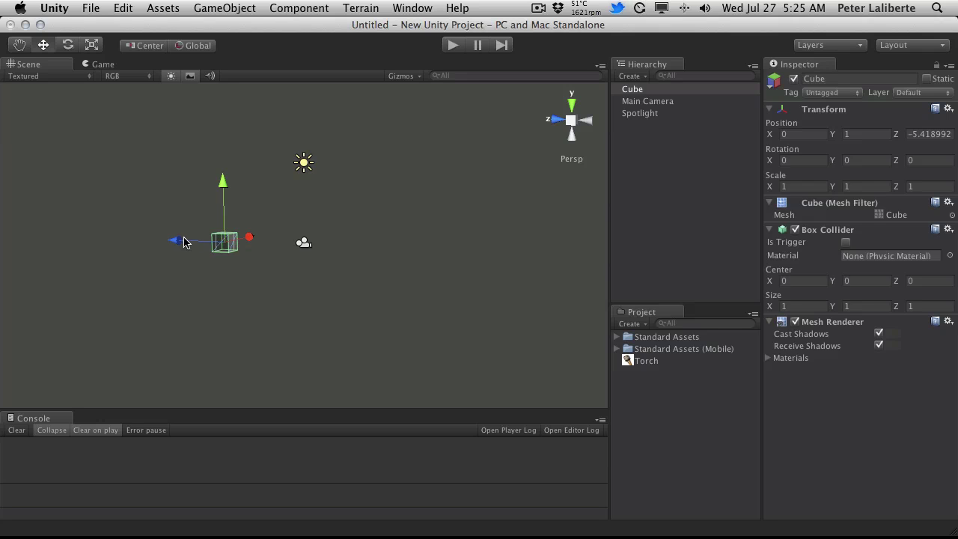
drag(179, 244, 219, 242)
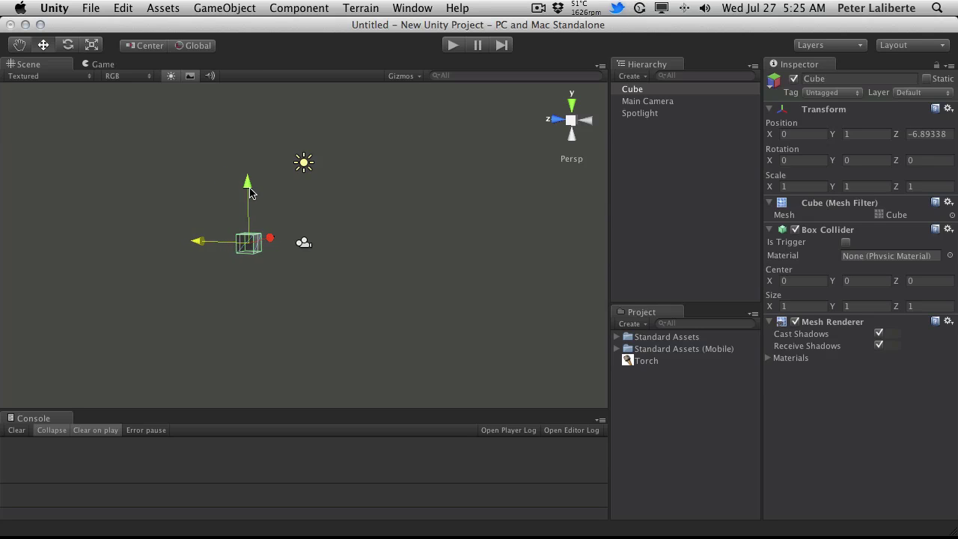
drag(249, 187, 255, 168)
click(661, 215)
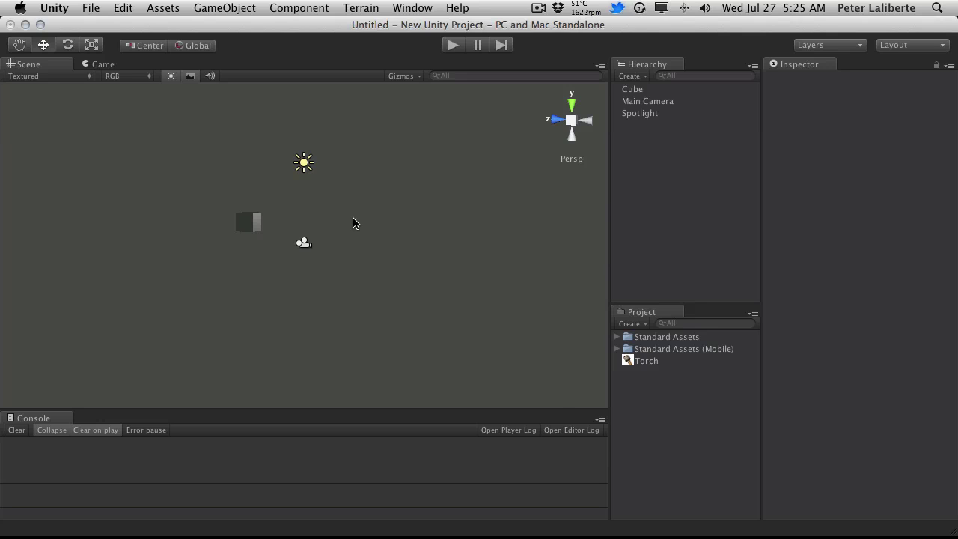
click(247, 222)
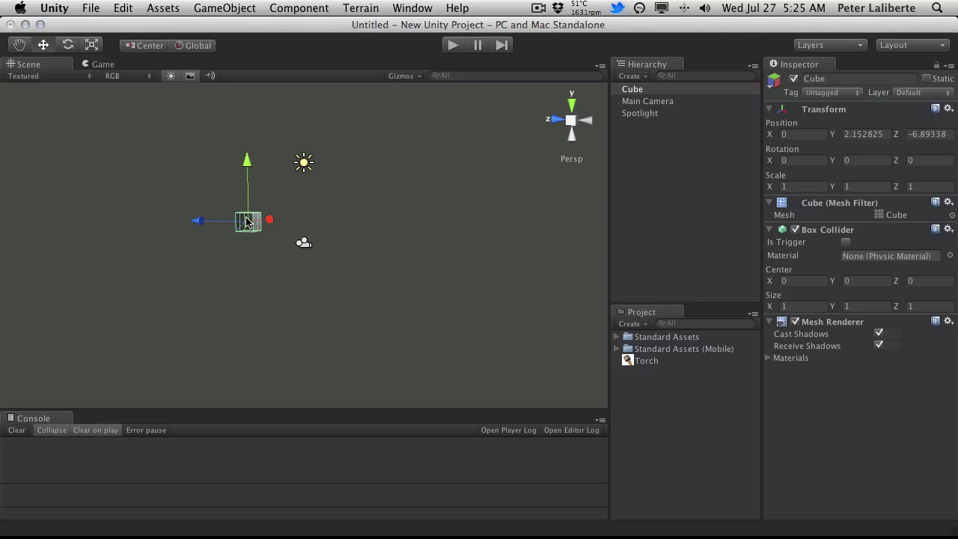
click(304, 165)
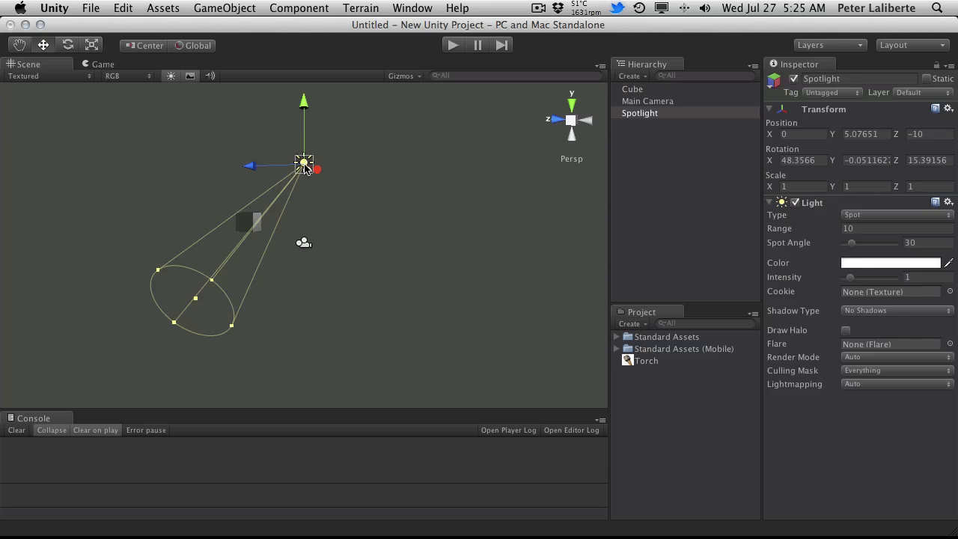
click(303, 244)
click(672, 234)
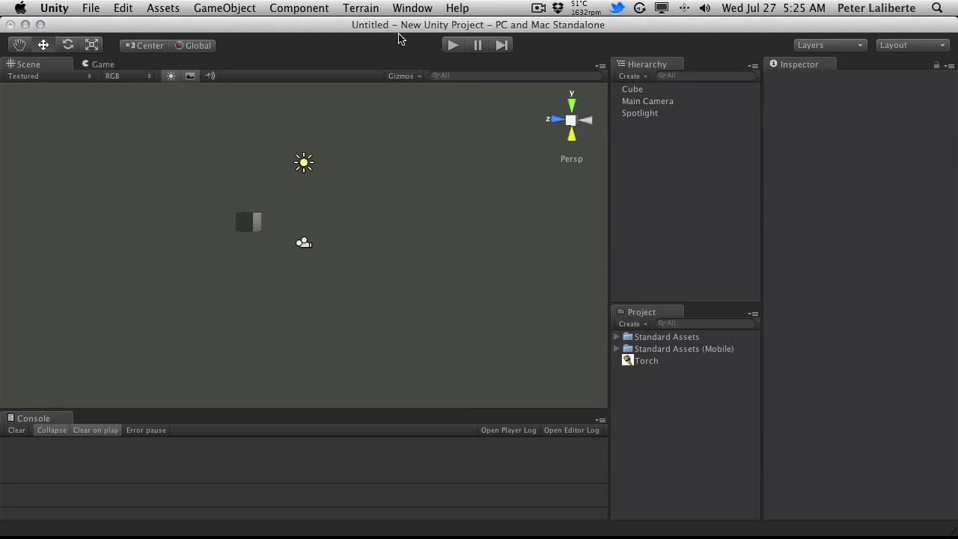
- Create an empty GameObject and move it up and along Z, above the cube near the light
click(247, 8)
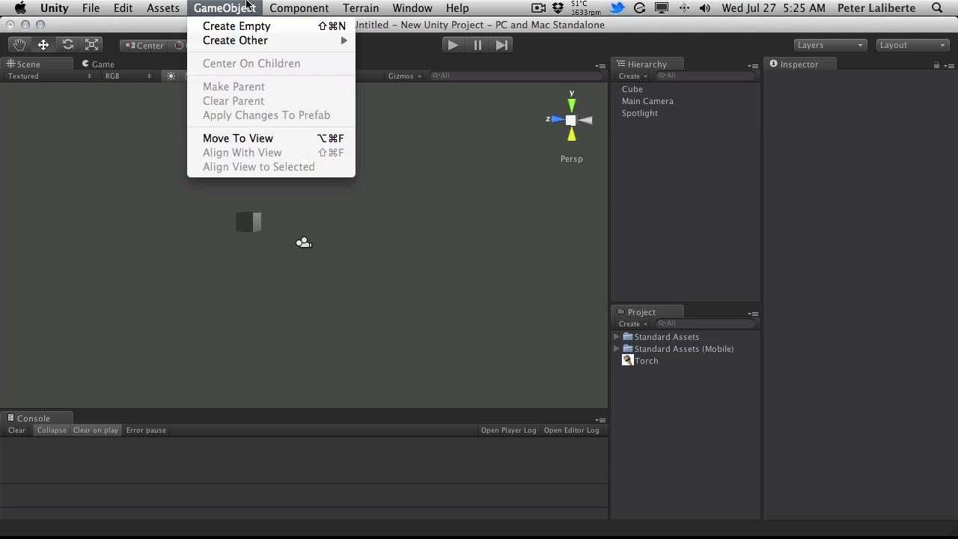
click(236, 26)
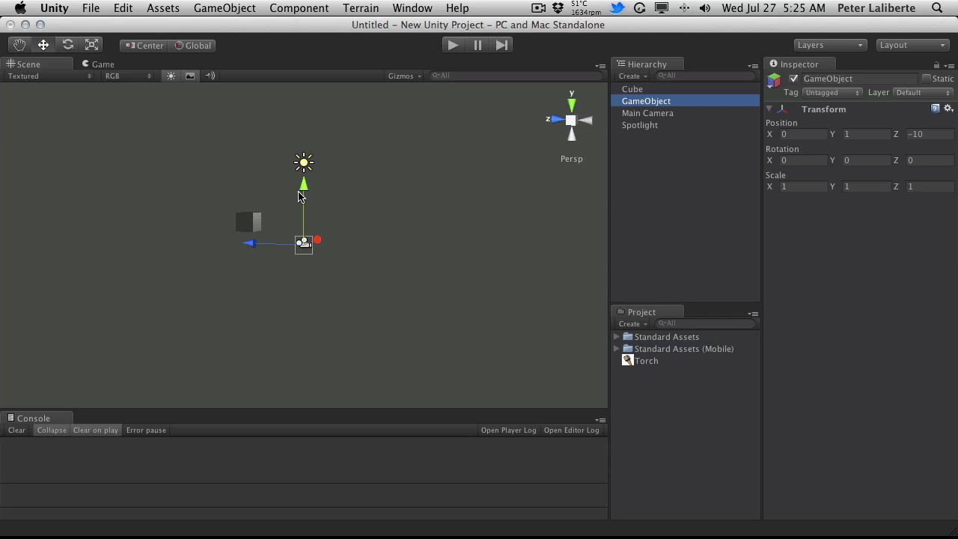
drag(303, 193, 304, 135)
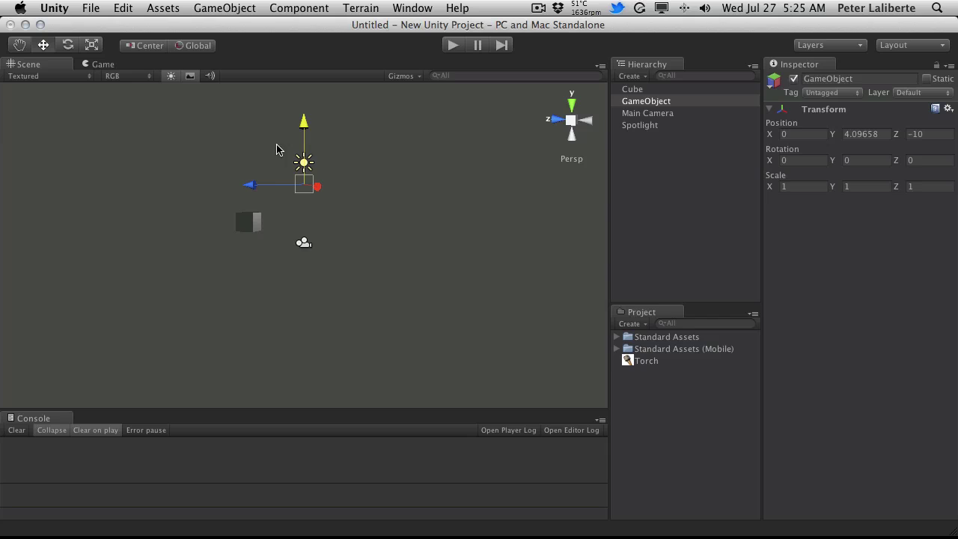
drag(260, 183, 180, 170)
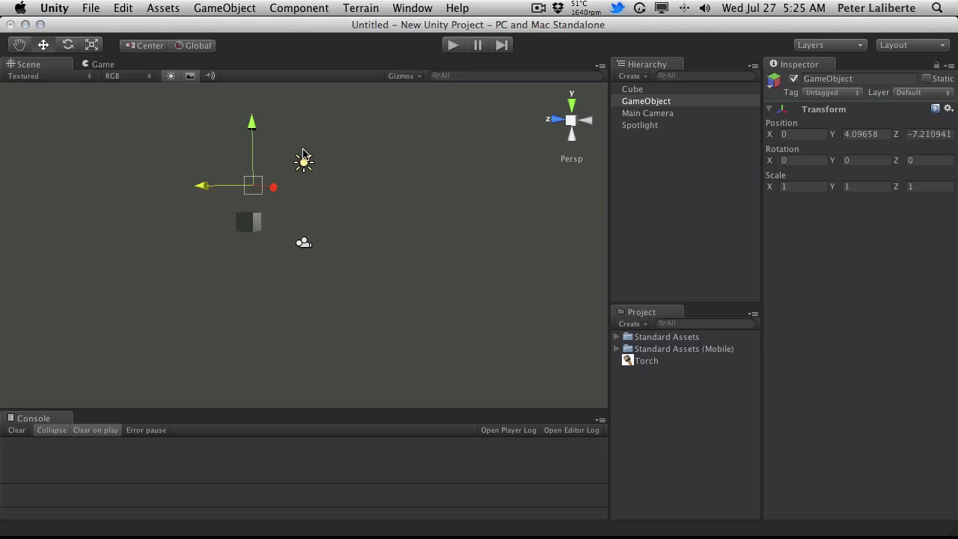
drag(252, 123, 268, 125)
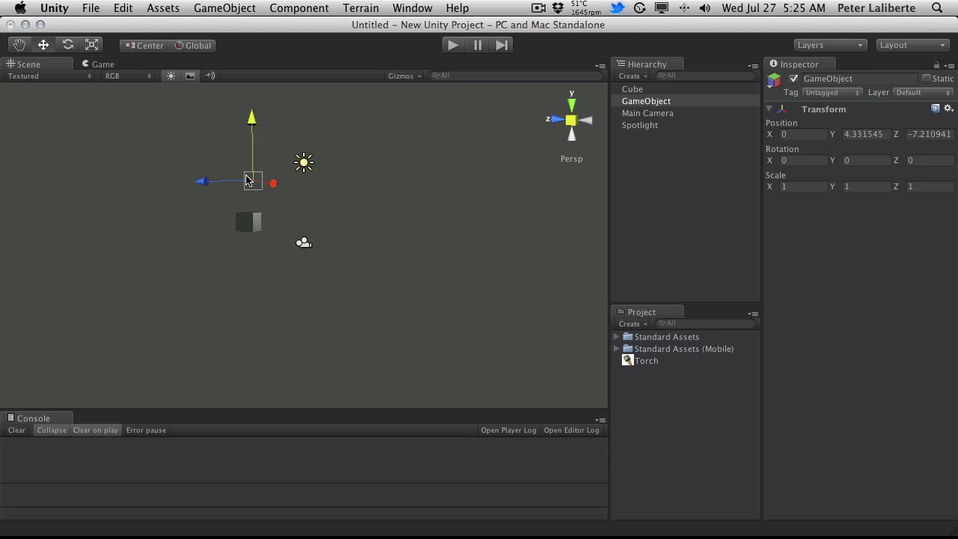
click(278, 333)
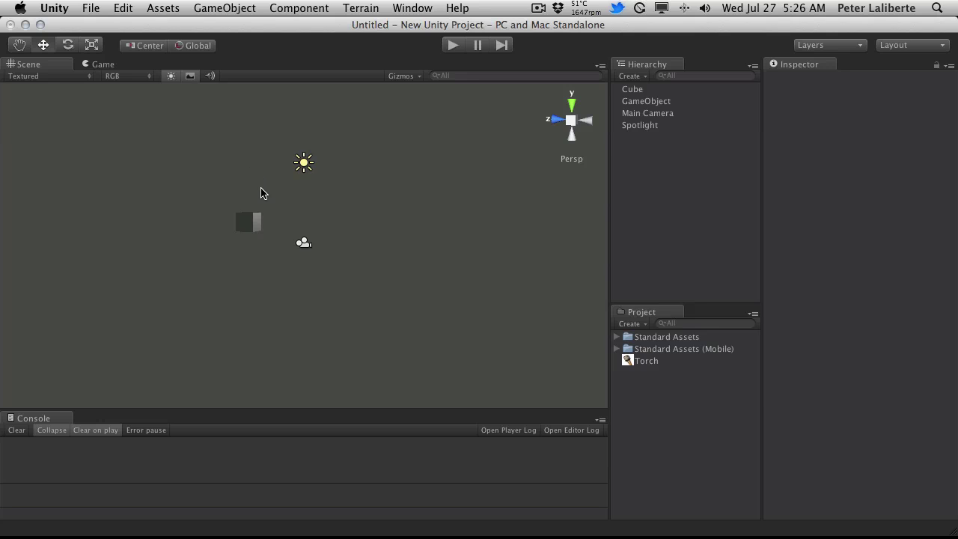
- Select the empty GameObject to show its Transform at X 0, Y 4.331545, Z -7.210941
click(664, 105)
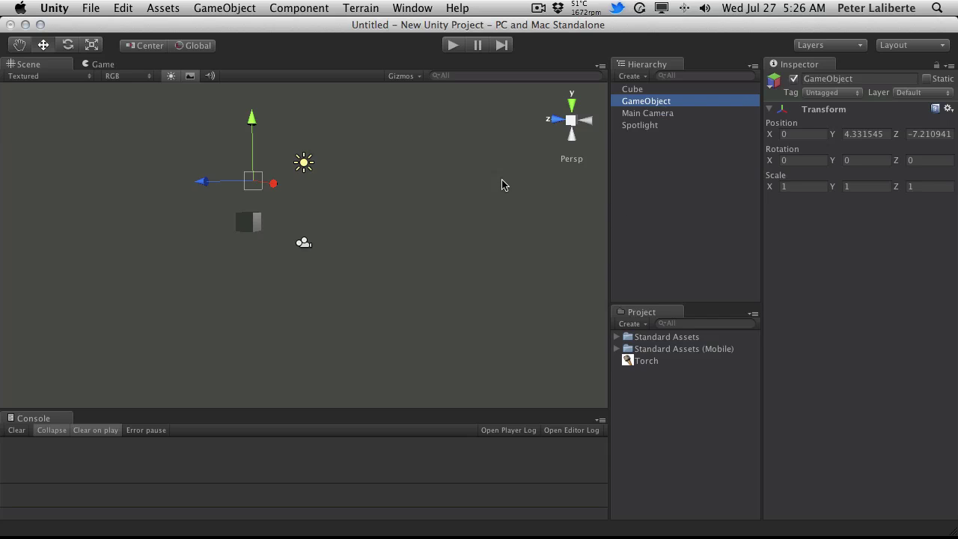
click(287, 235)
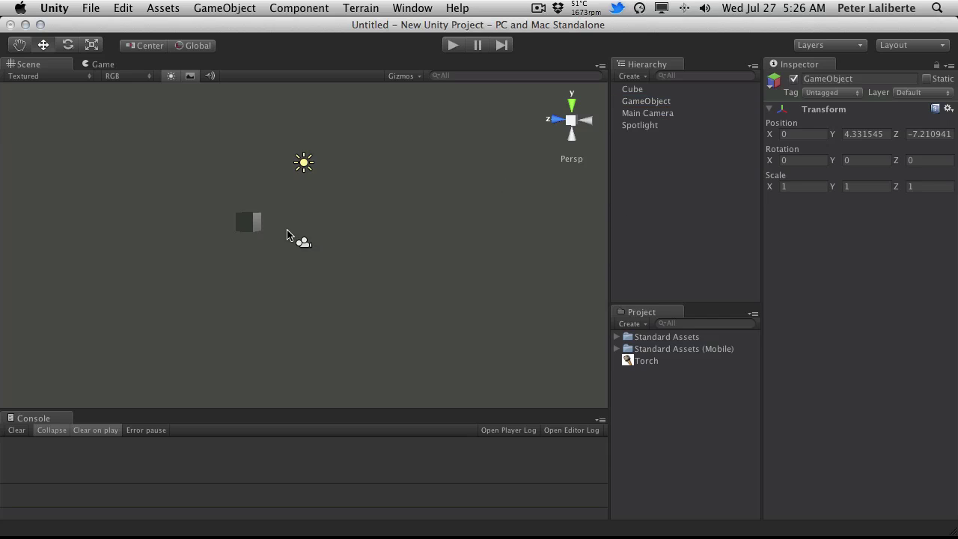
click(656, 101)
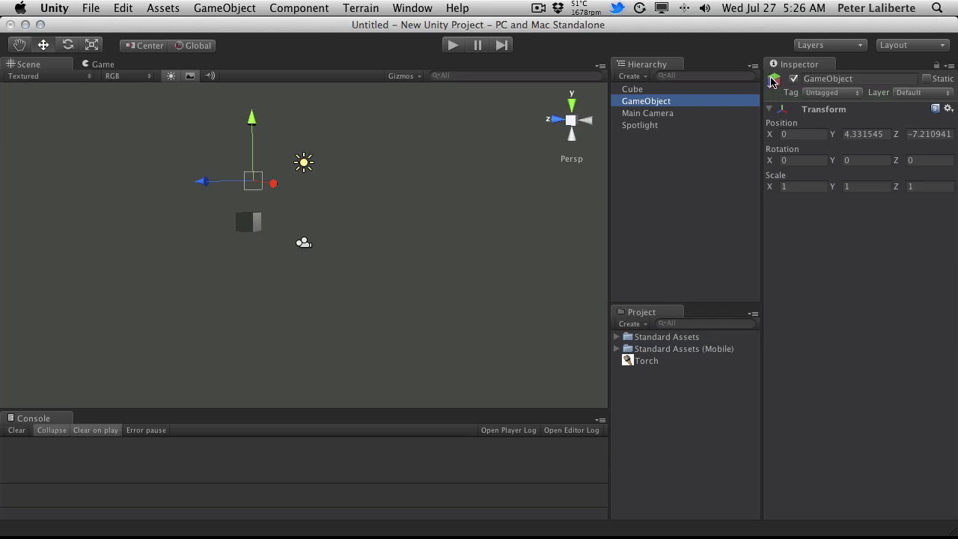
- Assign the yellow label icon to the empty GameObject
click(774, 83)
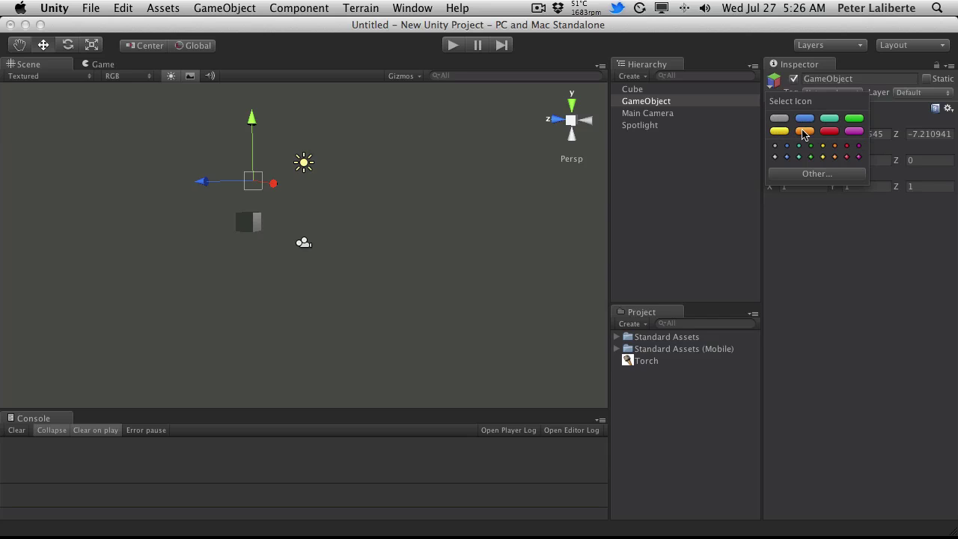
click(779, 131)
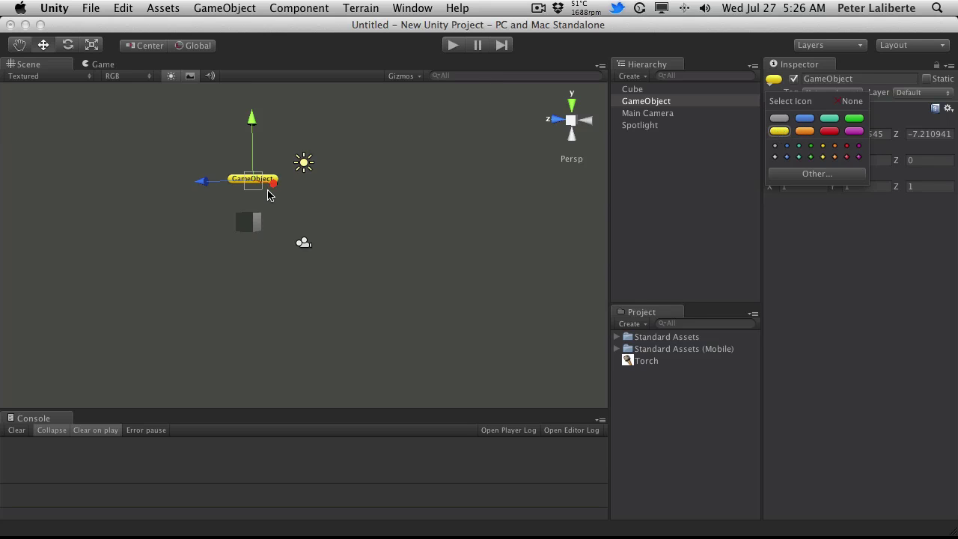
- Rename the empty GameObject to 'Torch Light' in the Hierarchy
click(664, 148)
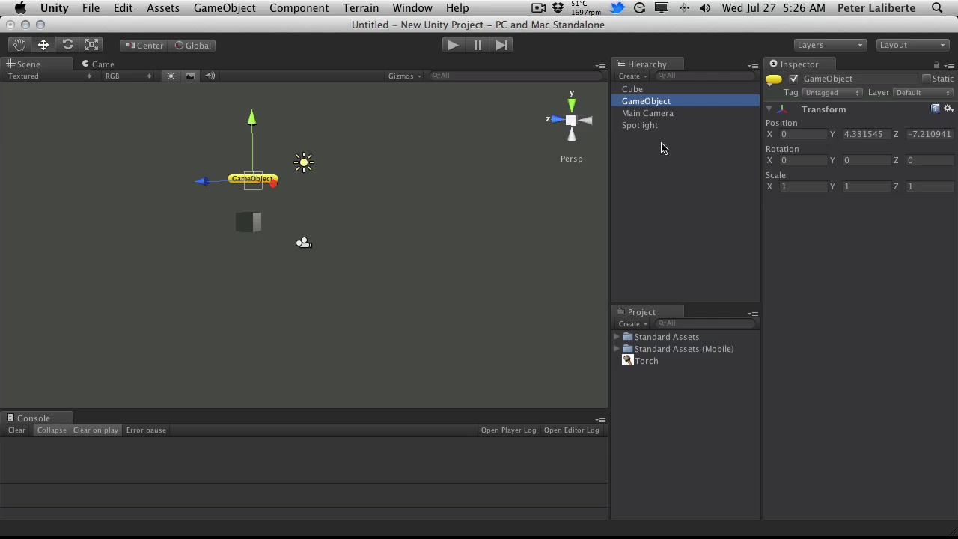
key(Return)
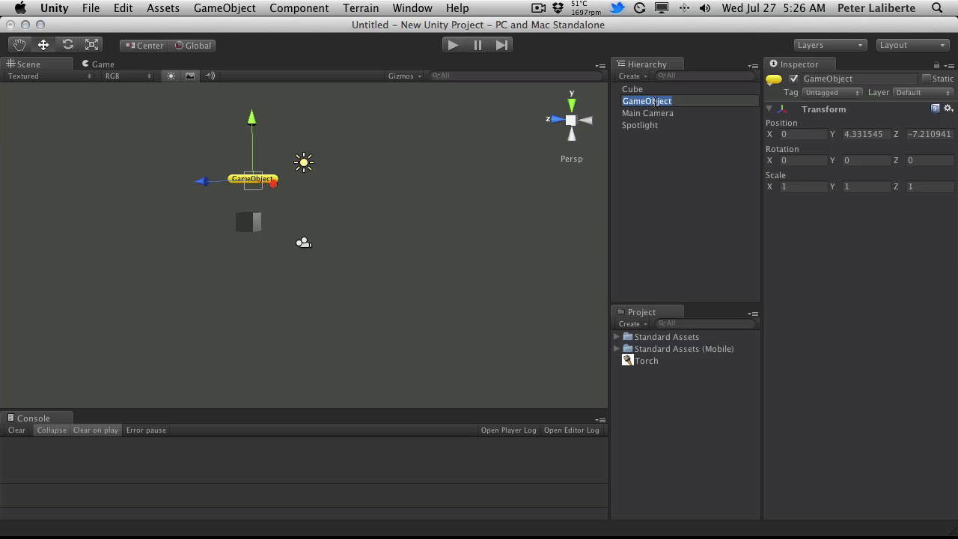
text(Torch)
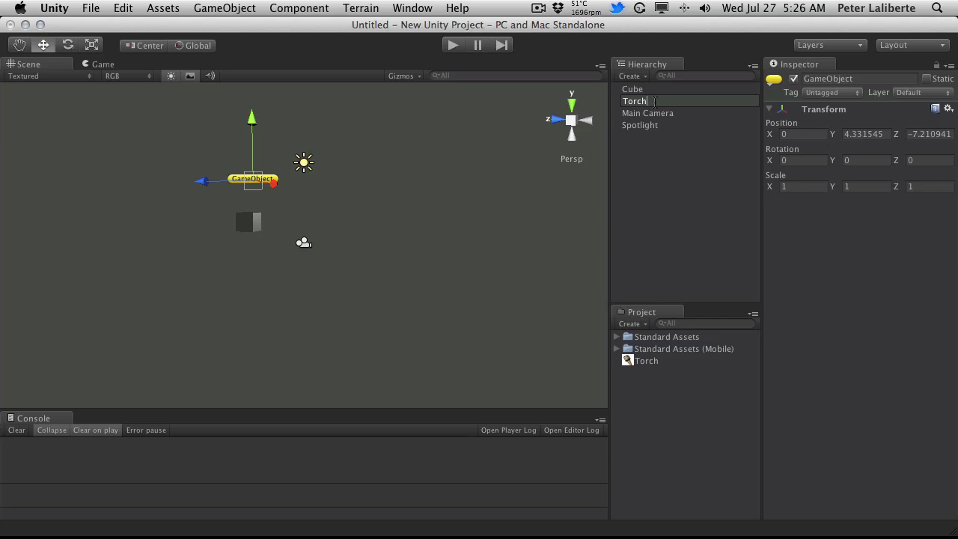
text( Light)
key(Return)
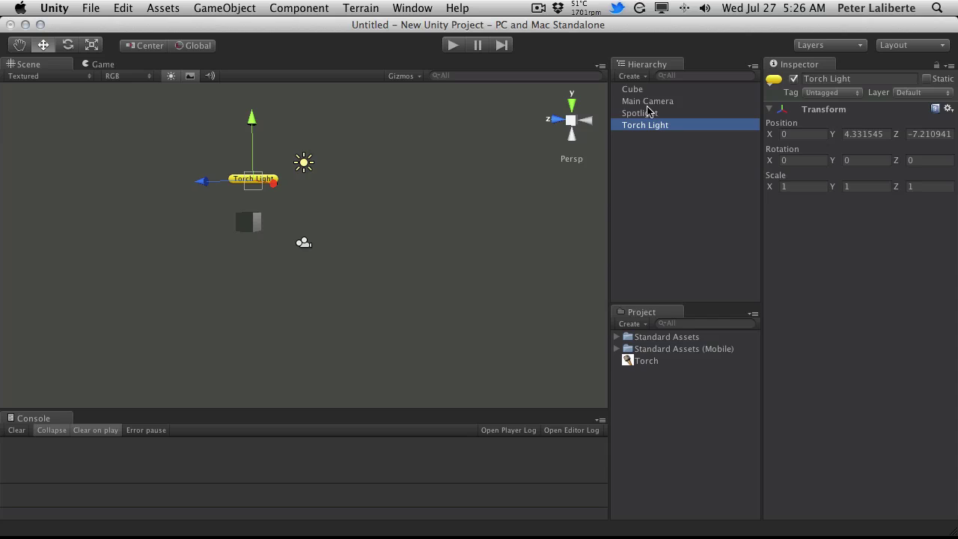
click(344, 280)
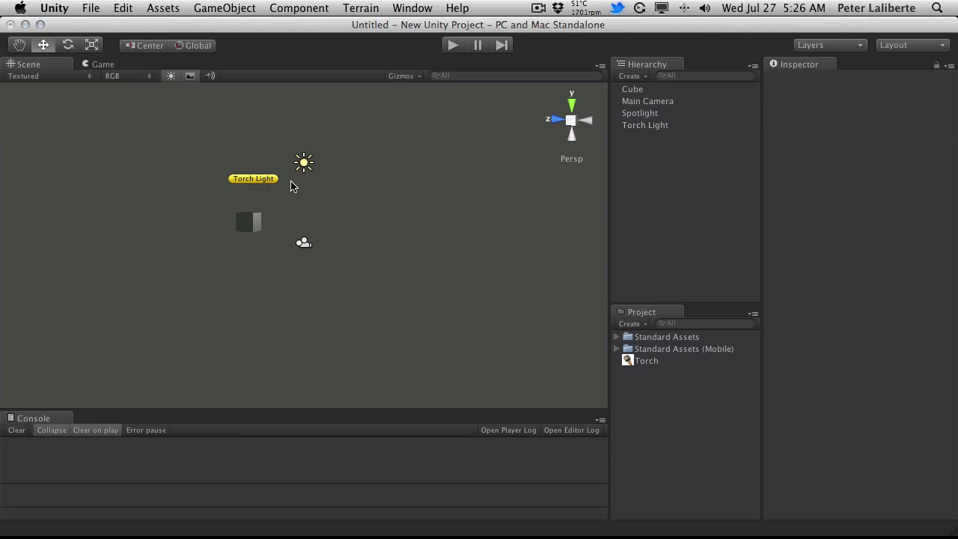
- Orbit the Scene view to an angled perspective and bring up Torch Light's icon choices
key(alt)
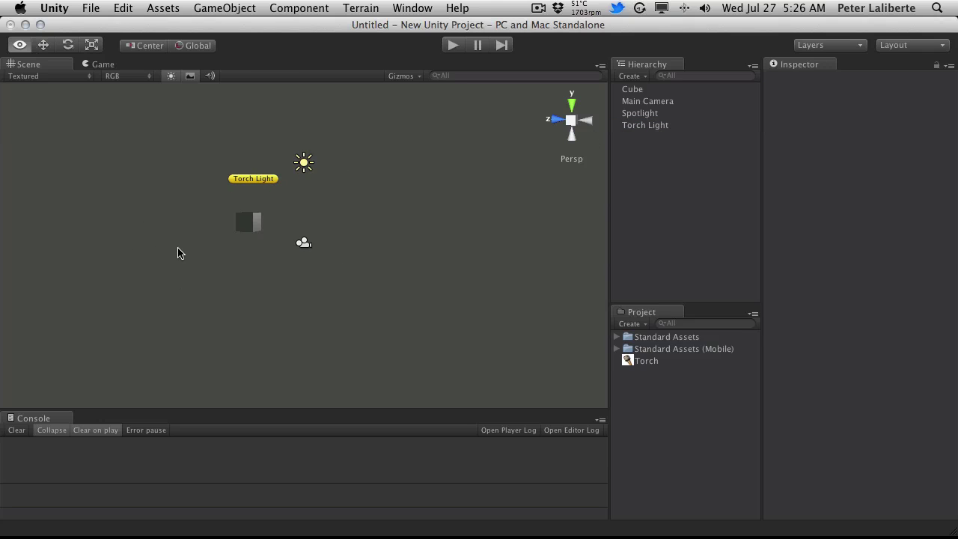
alt+drag(178, 253, 588, 237)
click(296, 178)
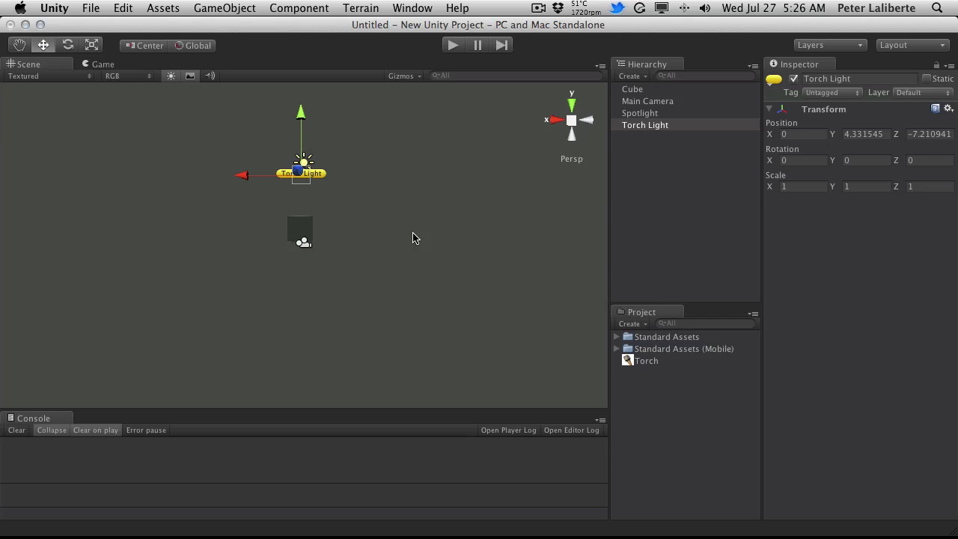
alt+drag(442, 215, 158, 297)
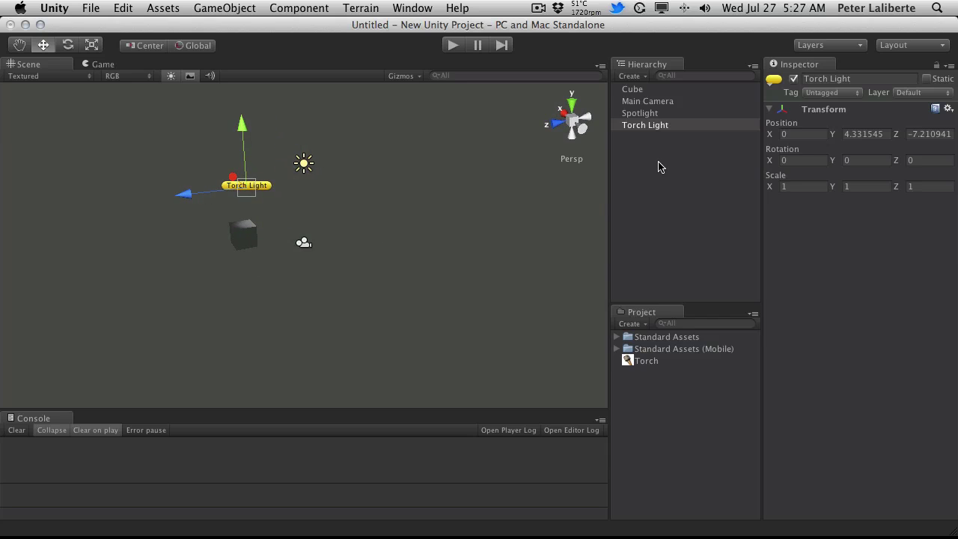
click(773, 81)
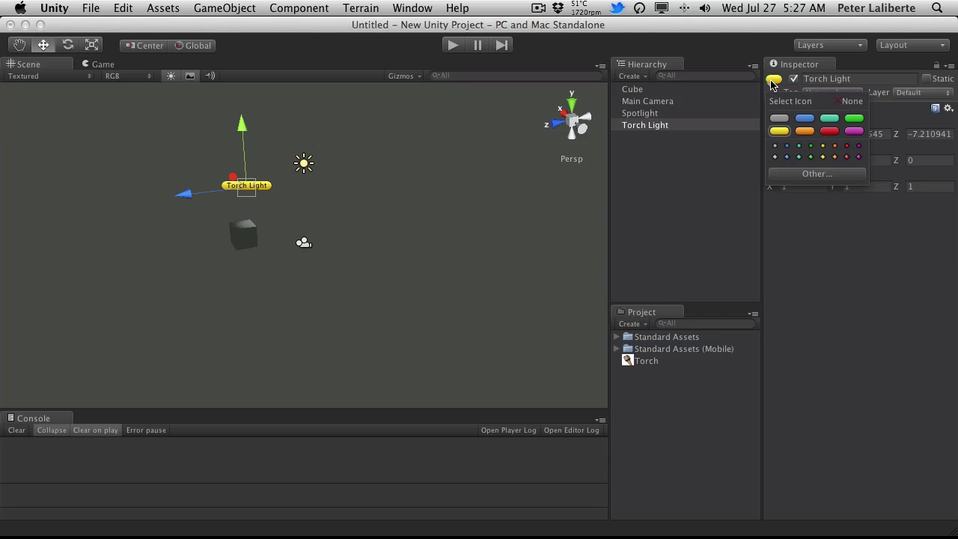
- Give Torch Light a small blue dot icon
click(787, 147)
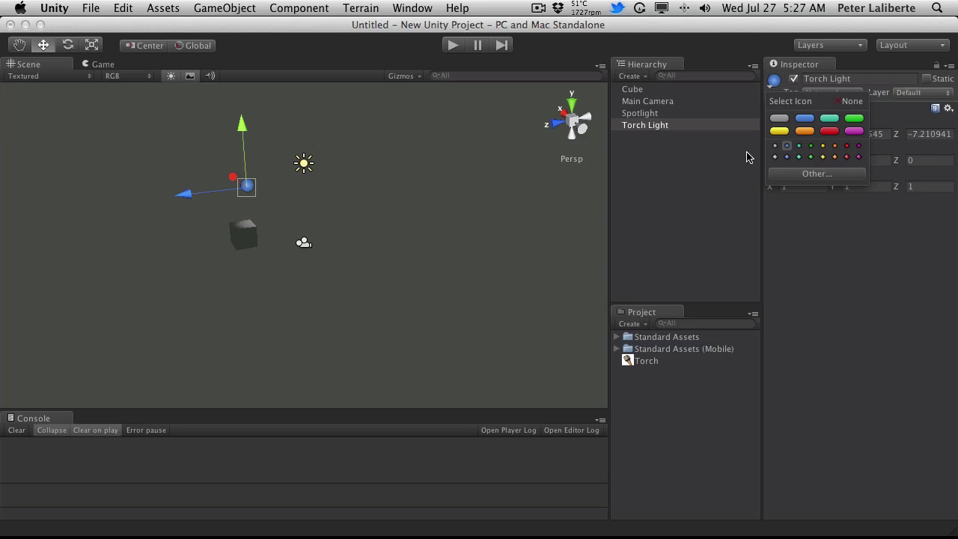
click(730, 221)
click(453, 273)
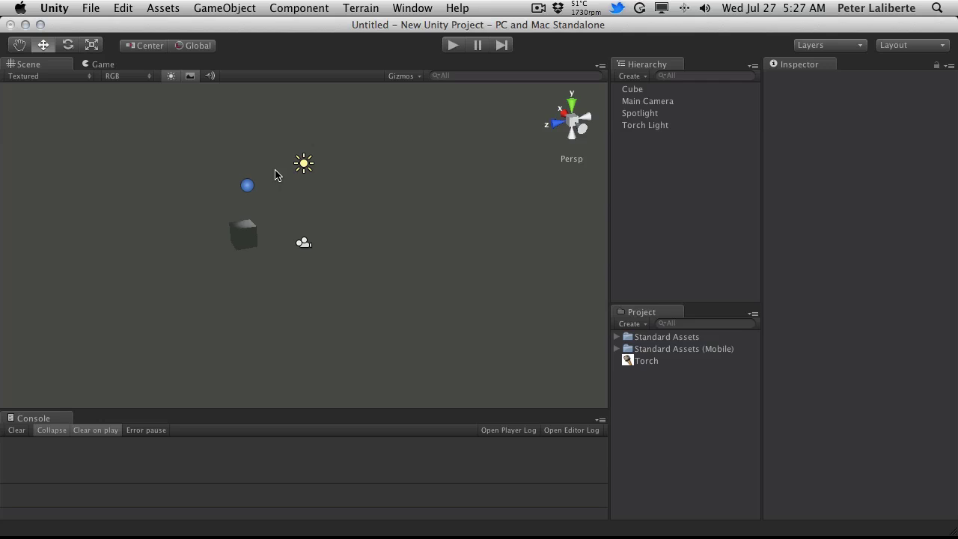
- Change Torch Light's icon to the green diamond
click(247, 187)
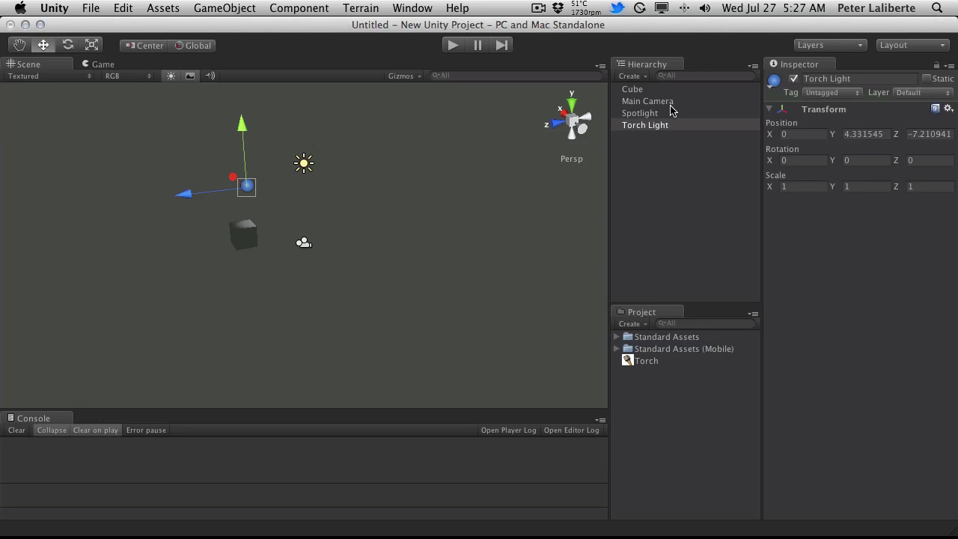
click(776, 81)
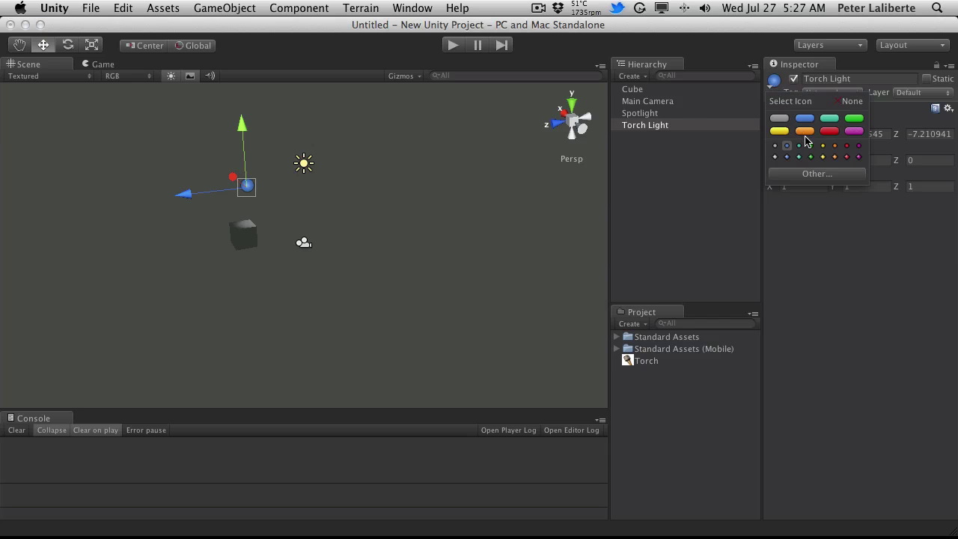
click(810, 156)
click(704, 224)
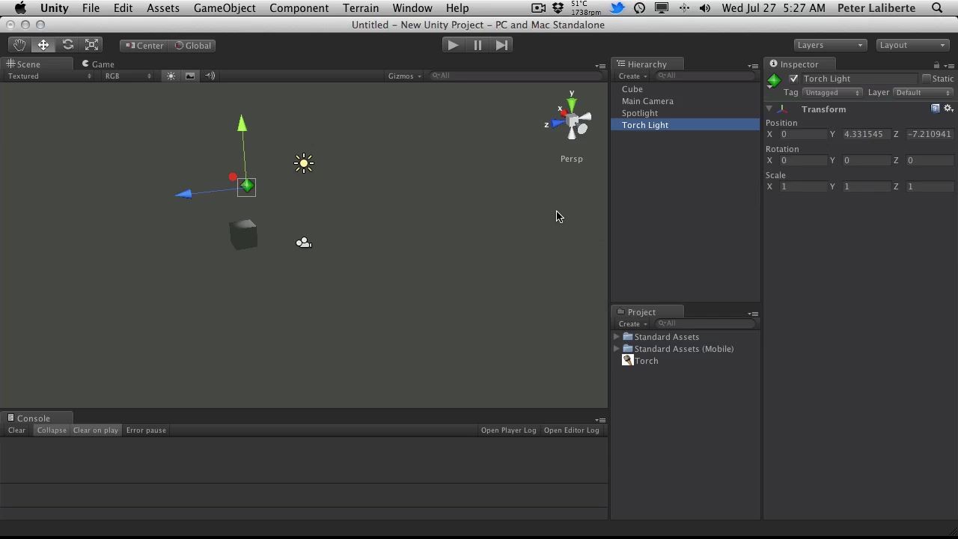
click(408, 233)
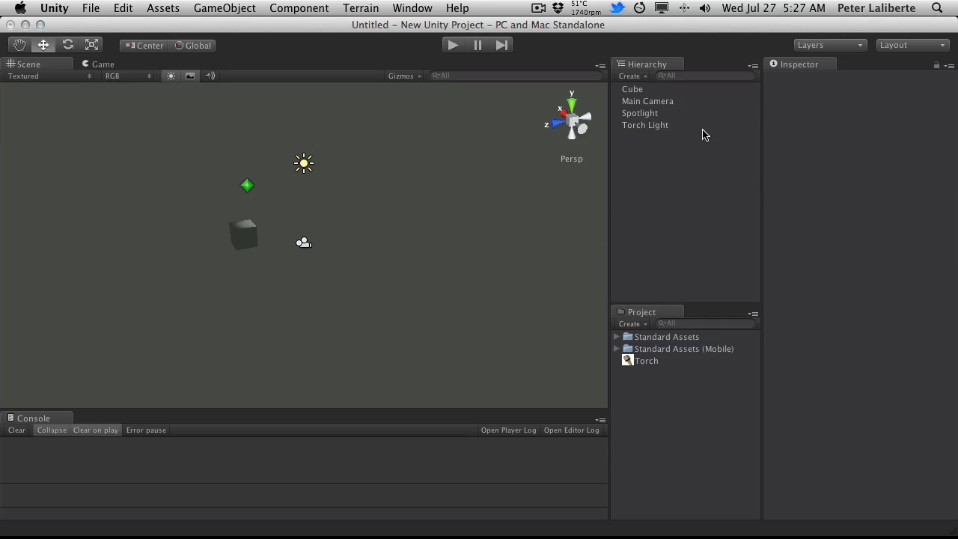
click(652, 128)
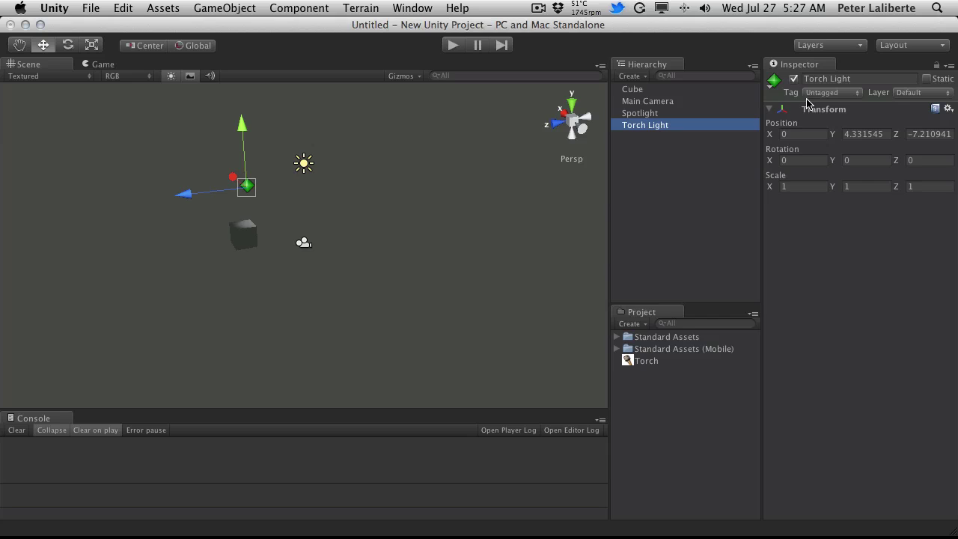
click(776, 82)
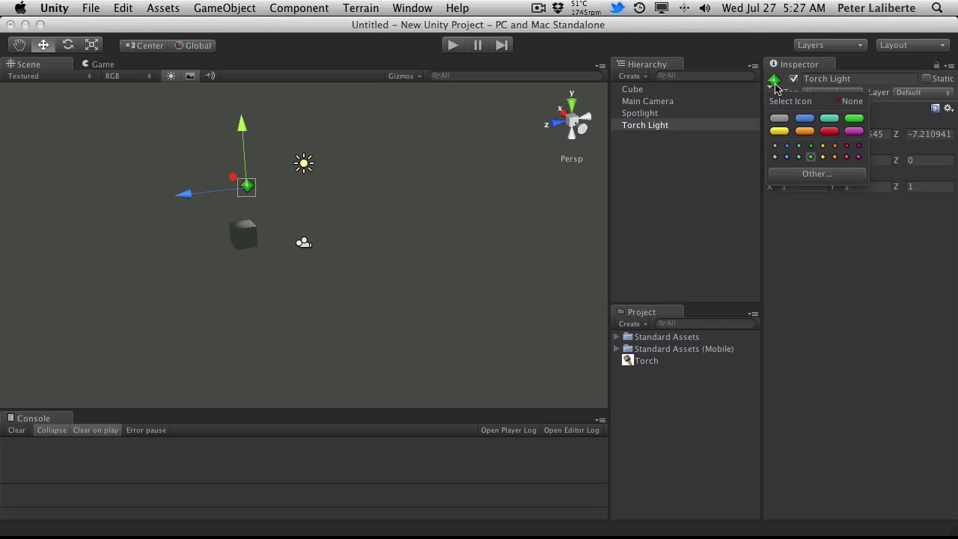
- Use the Torch texture as Torch Light's custom icon and orbit to view it
click(790, 179)
scroll(515, 363, down, 5)
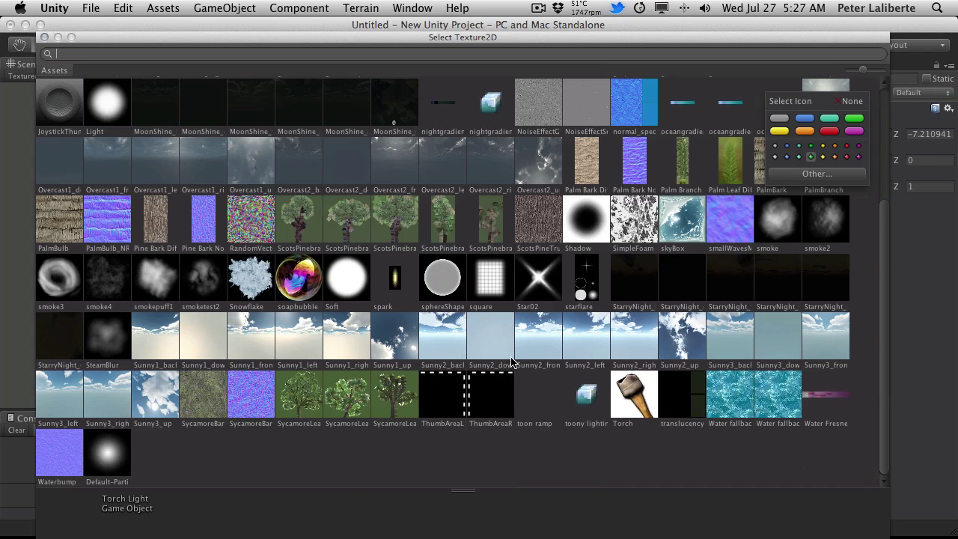
click(641, 397)
double_click(642, 397)
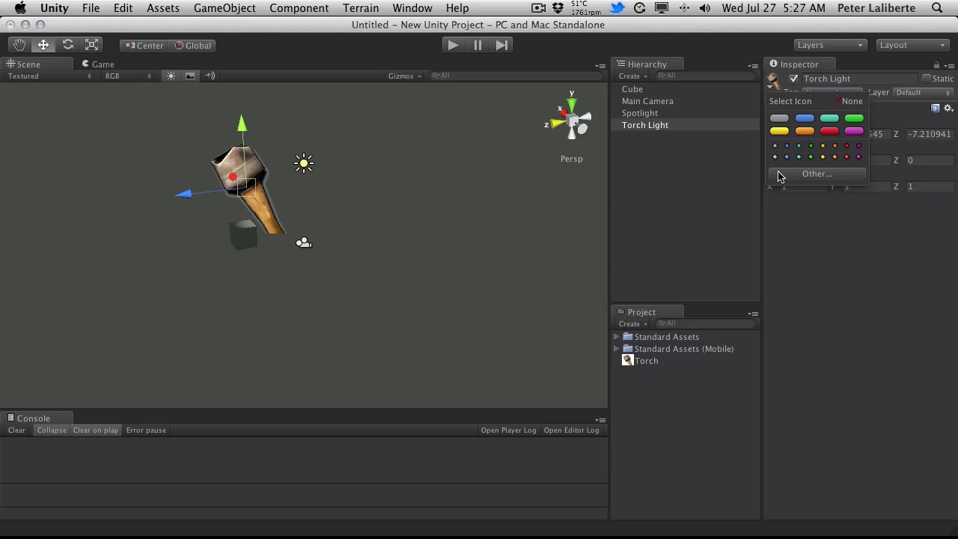
click(689, 201)
alt+drag(272, 199, 479, 254)
click(666, 201)
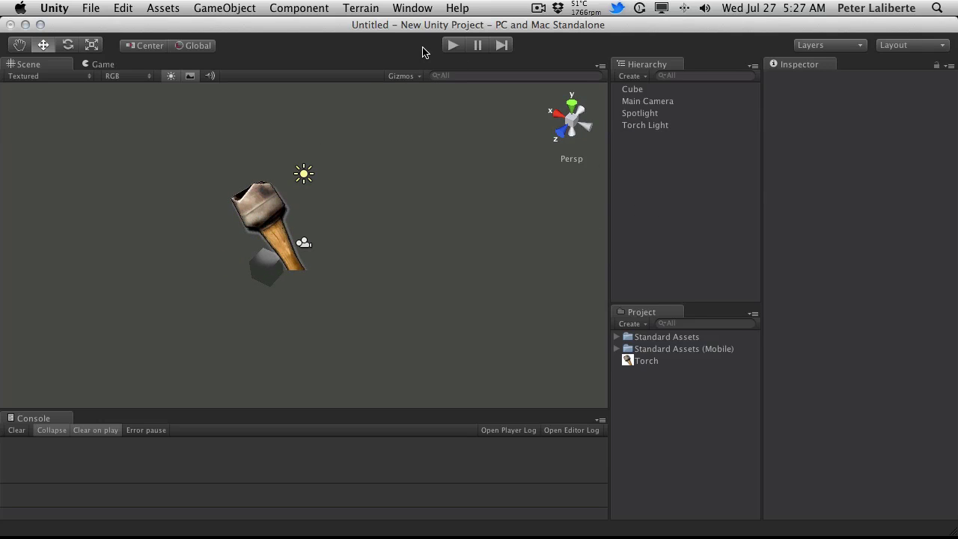
- Set the Gizmos Icon Scaling slider to about half size
click(404, 78)
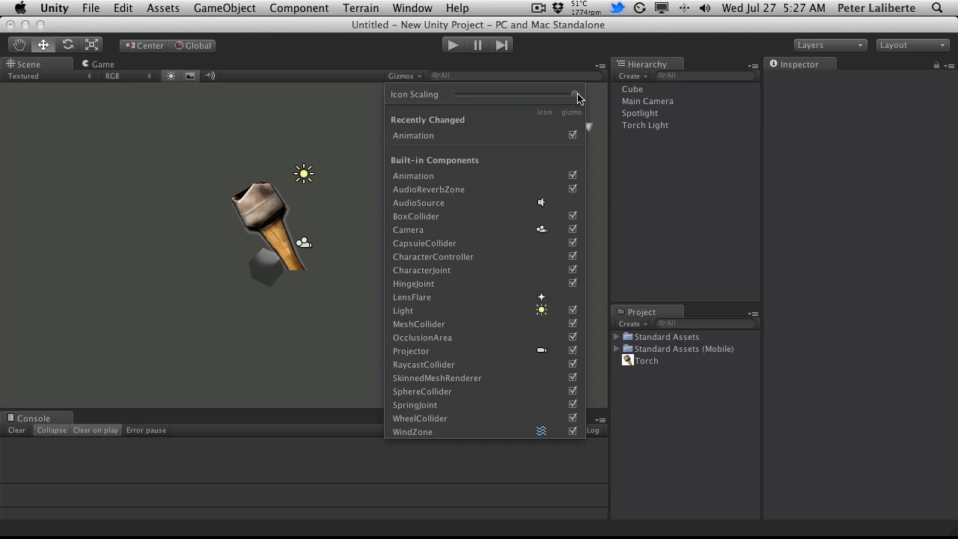
mouse_move(574, 96)
mouse_down()
mouse_move(494, 100)
mouse_move(585, 110)
mouse_up()
click(622, 206)
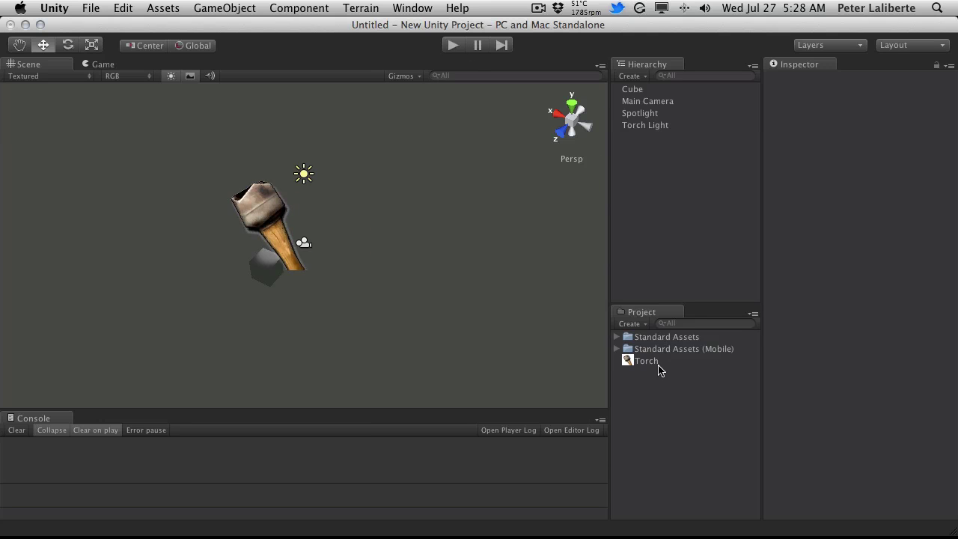
- Reduce the Torch texture's Max Size from 1024 to 64 and apply, then to 32 and apply
click(636, 363)
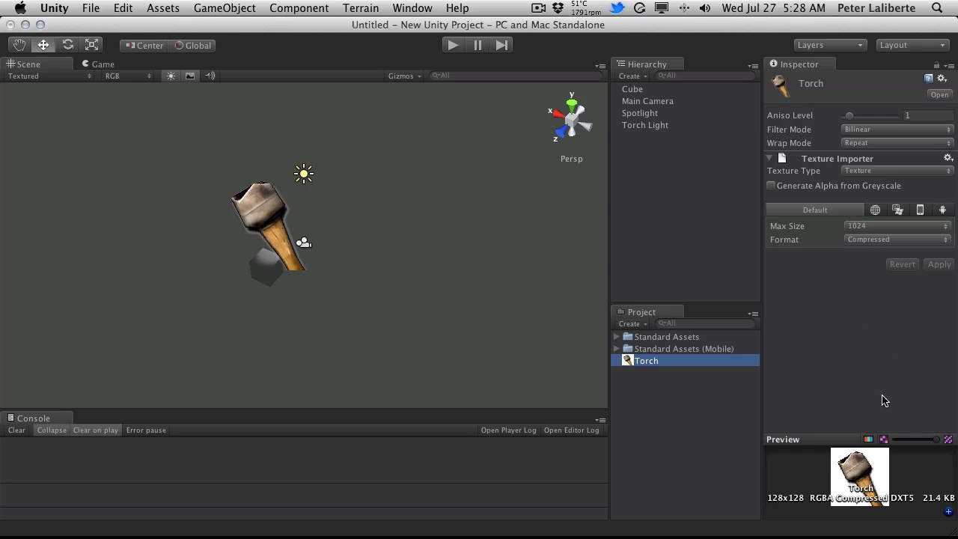
click(873, 226)
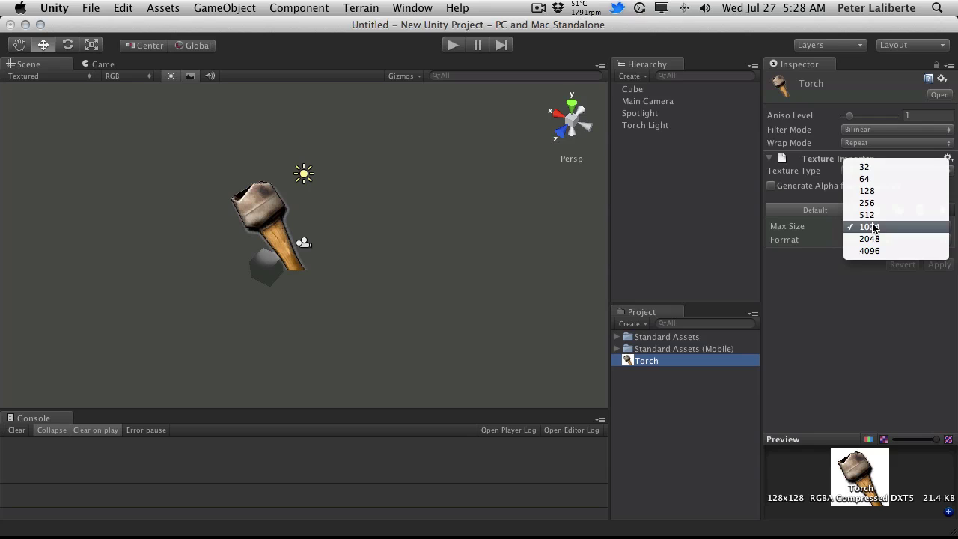
click(869, 179)
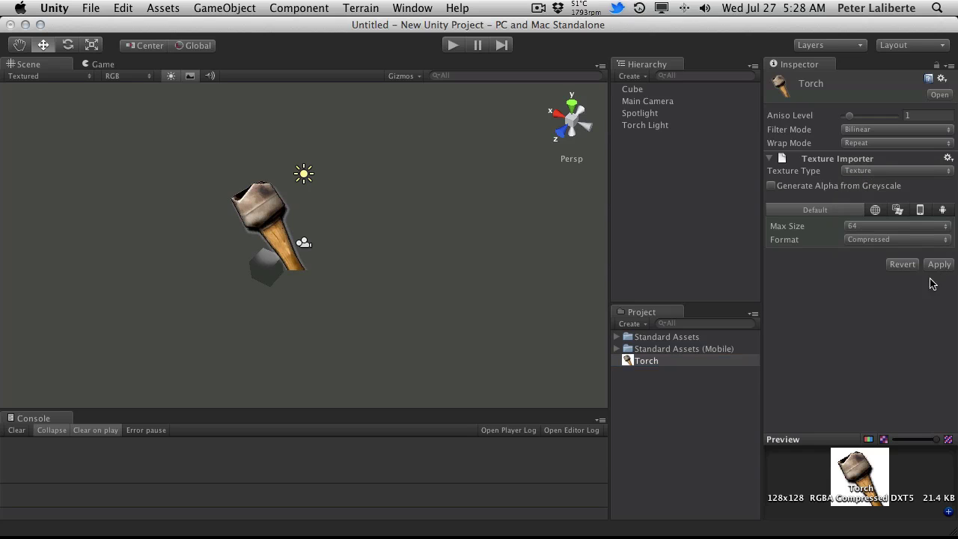
click(939, 265)
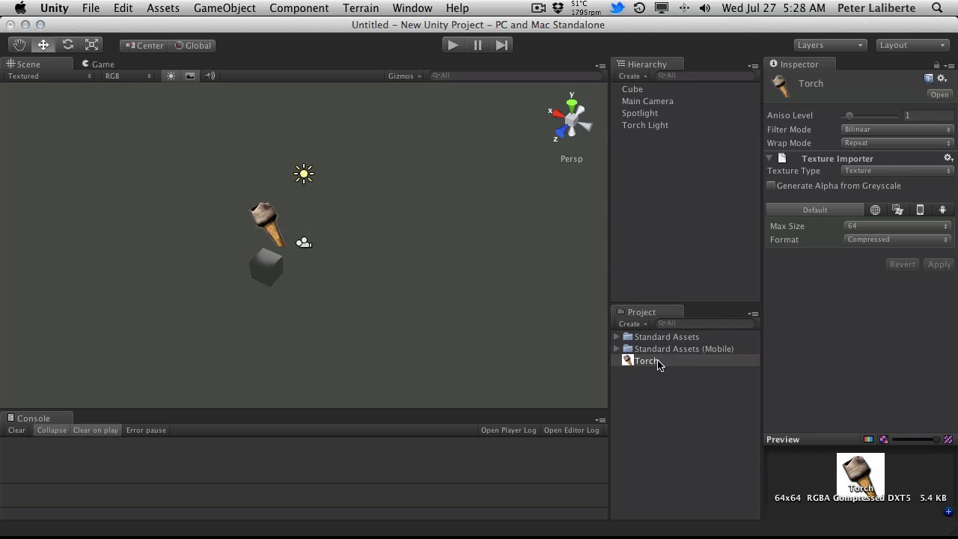
click(879, 226)
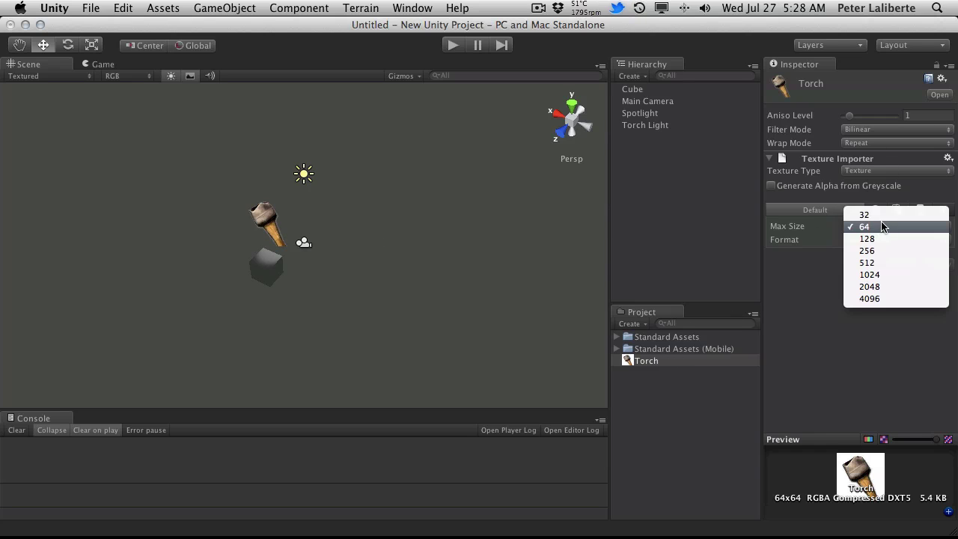
click(882, 214)
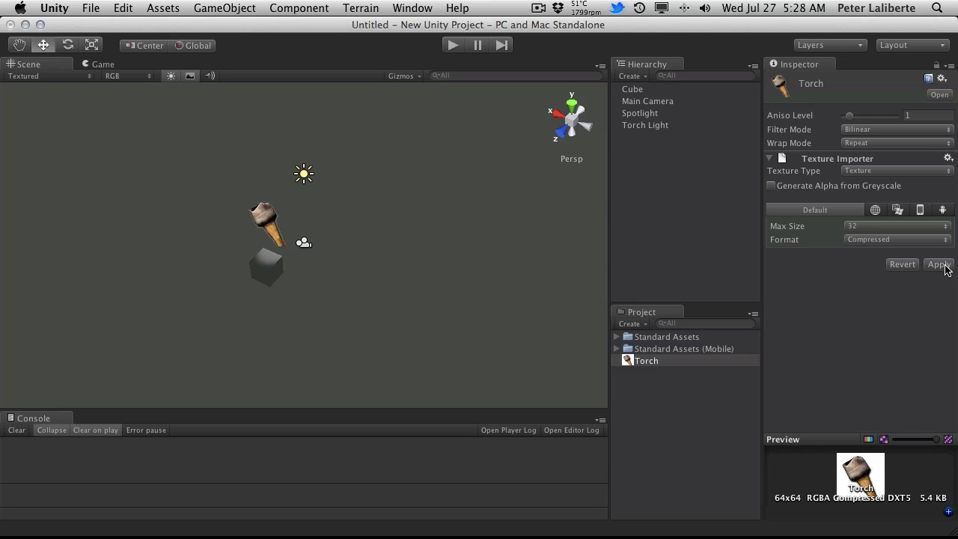
click(945, 268)
- Deselect the Main Camera, then orbit and zoom the Scene view to view the torch icon beside the cube
click(302, 244)
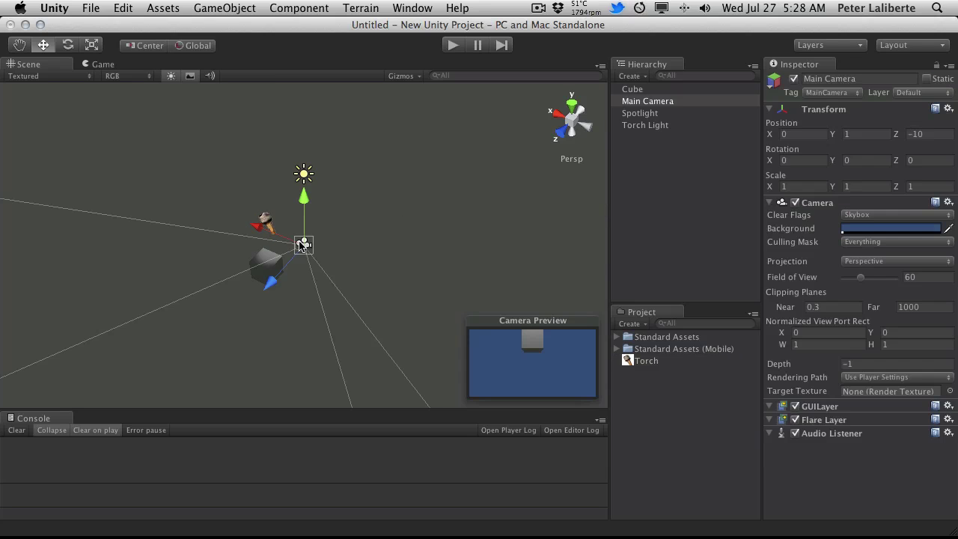
click(399, 208)
alt+drag(390, 220, 227, 132)
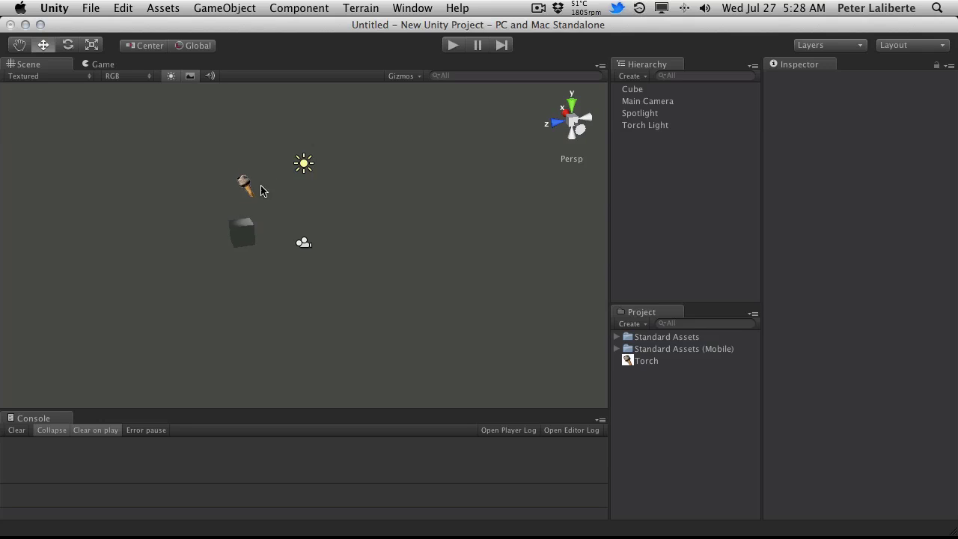
alt+drag(288, 202, 180, 189)
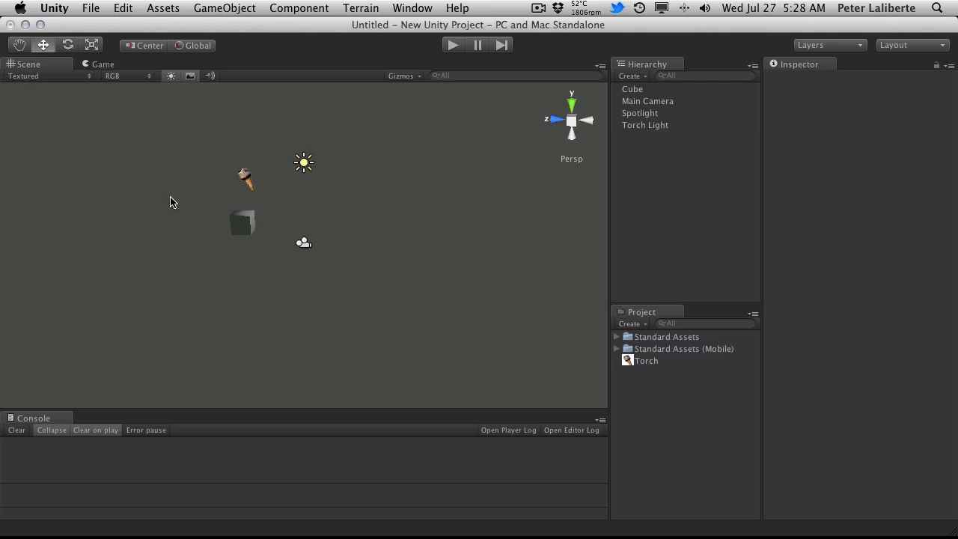
scroll(175, 208, up, 4)
scroll(174, 208, down, 6)
scroll(174, 209, down, 5)
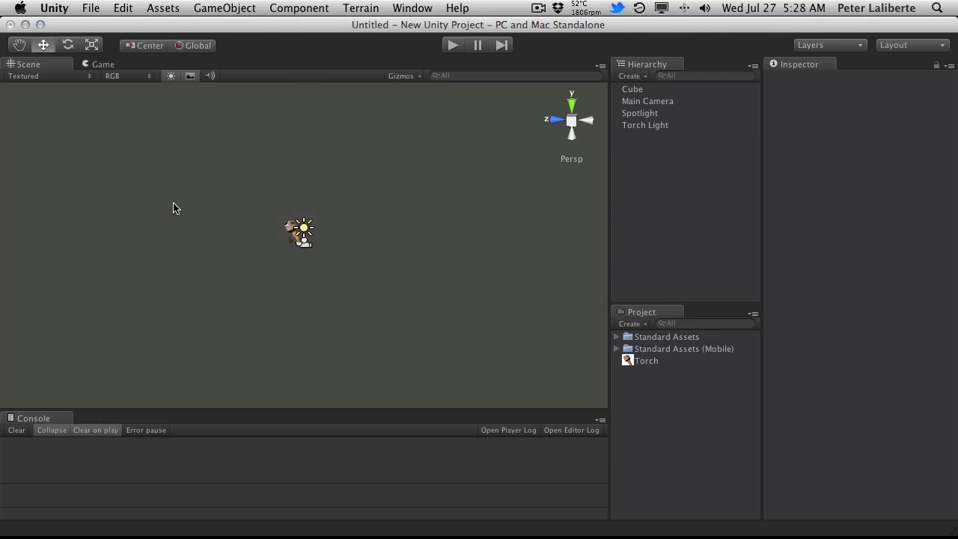
scroll(173, 209, up, 4)
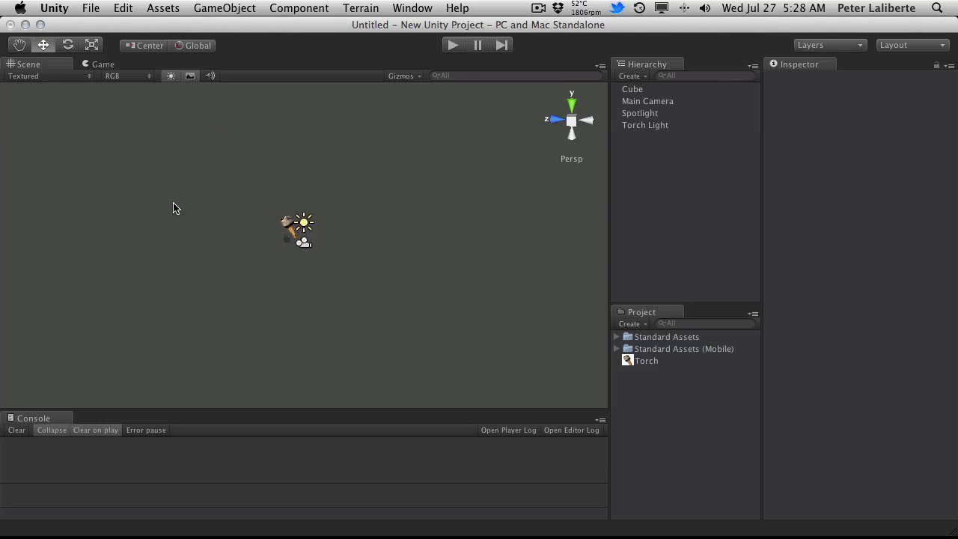
scroll(173, 208, down, 2)
alt+drag(174, 208, 411, 278)
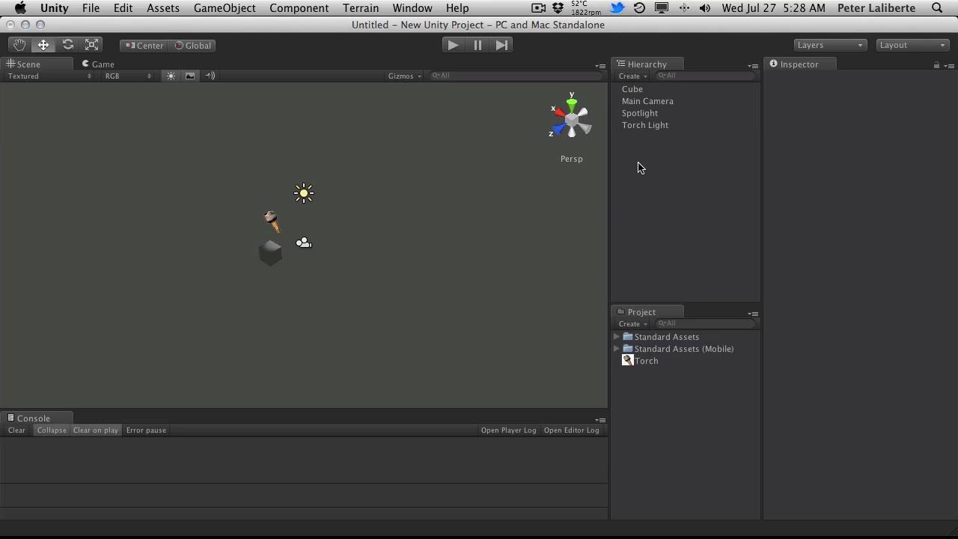